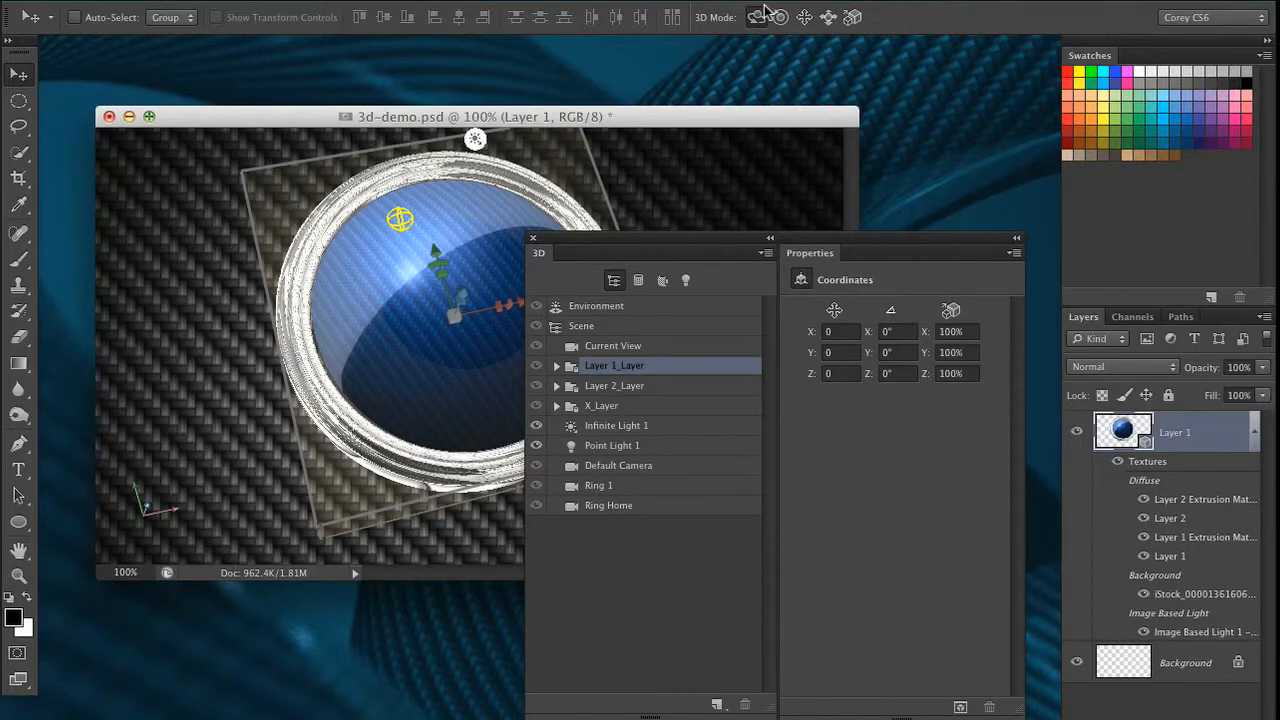
pyautogui.press('Tab')
pyautogui.press('Tab')
pyautogui.moveTo(700, 125); pyautogui.dragTo(390, 628)
pyautogui.press('Tab')
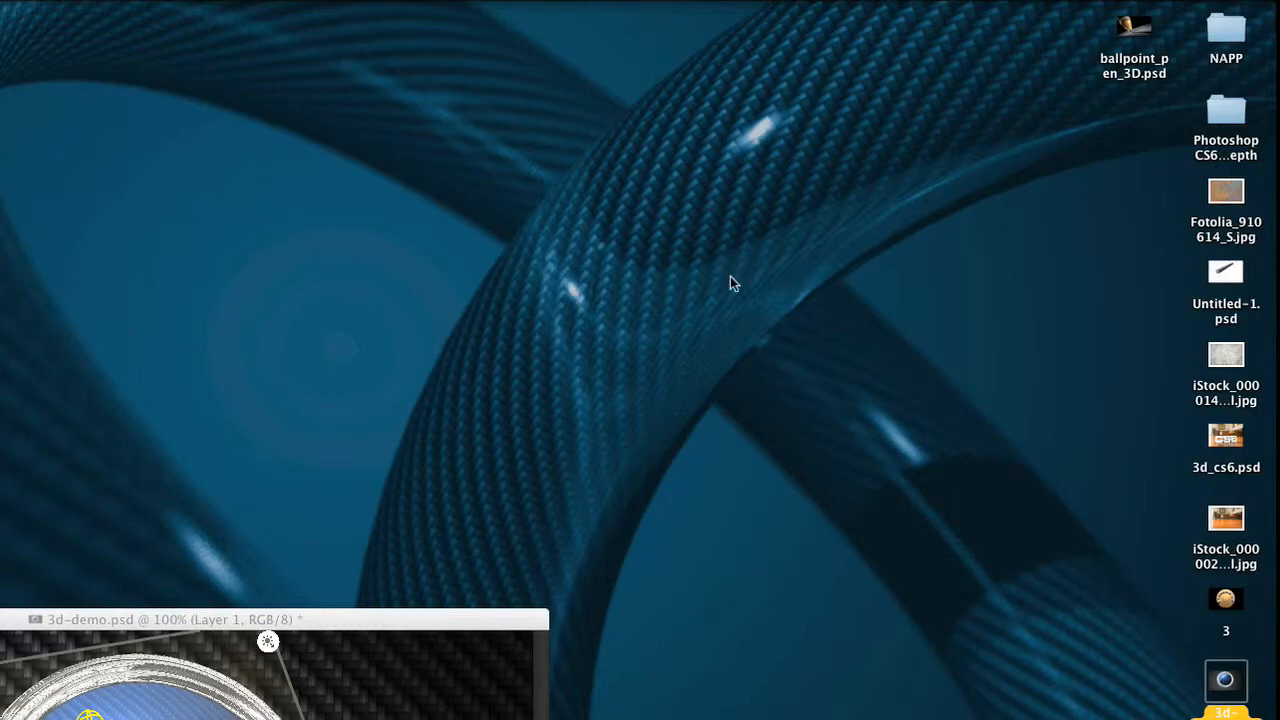
pyautogui.press('Tab')
pyautogui.moveTo(503, 627); pyautogui.dragTo(785, 111)
pyautogui.moveTo(720, 240); pyautogui.dragTo(825, 324)
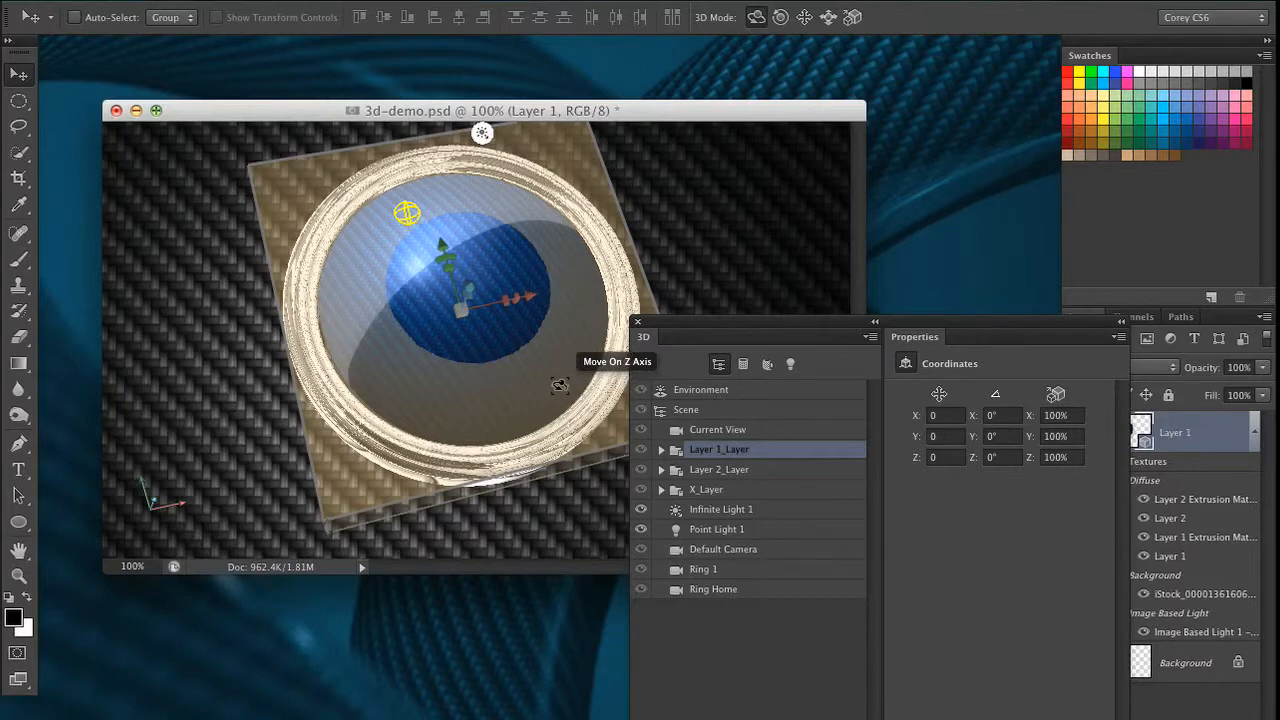
pyautogui.moveTo(746, 322); pyautogui.dragTo(819, 215)
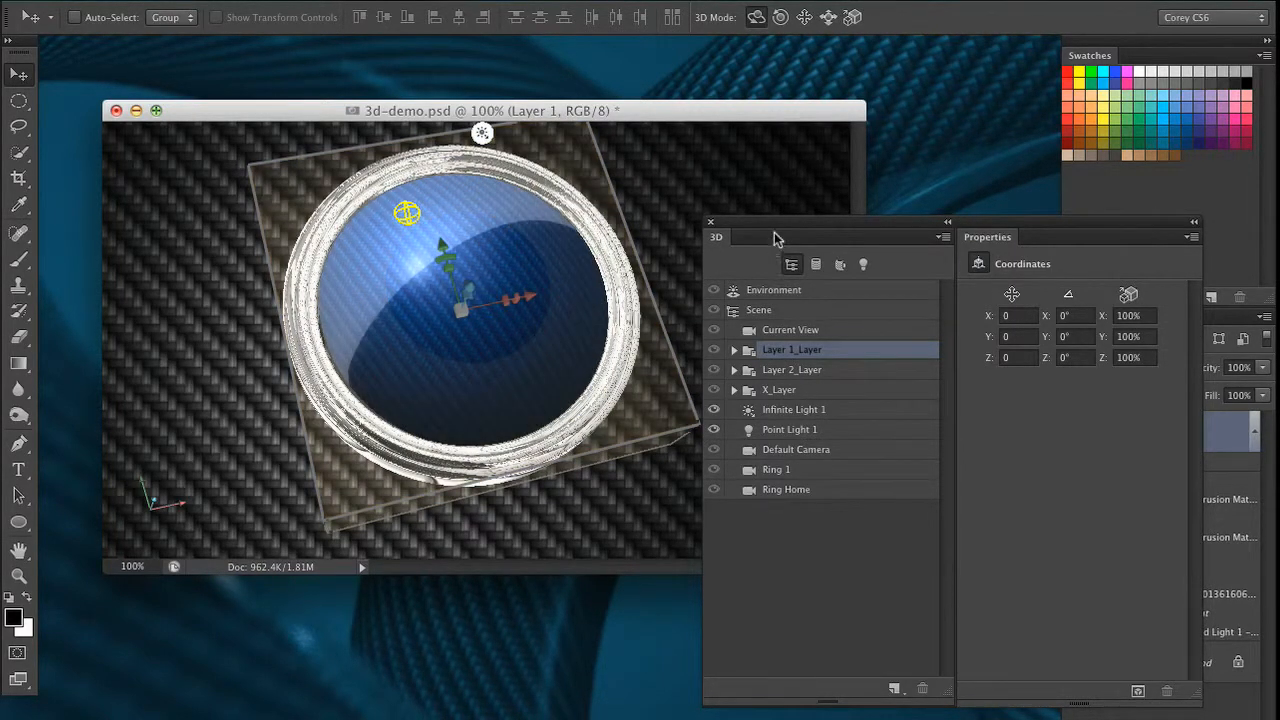
pyautogui.moveTo(771, 223); pyautogui.dragTo(627, 221)
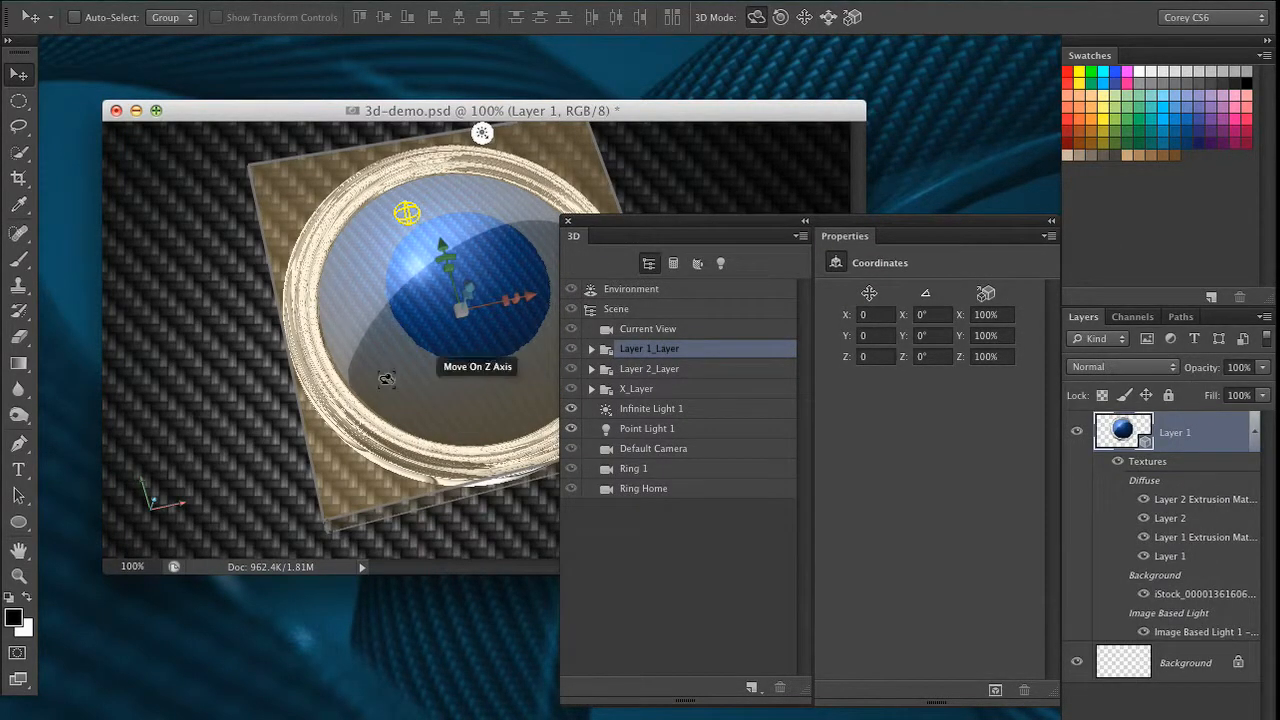
# Select the ring mesh, filter the 3D scene list to materials only, and return to the whole scene list
pyautogui.click(312, 232)
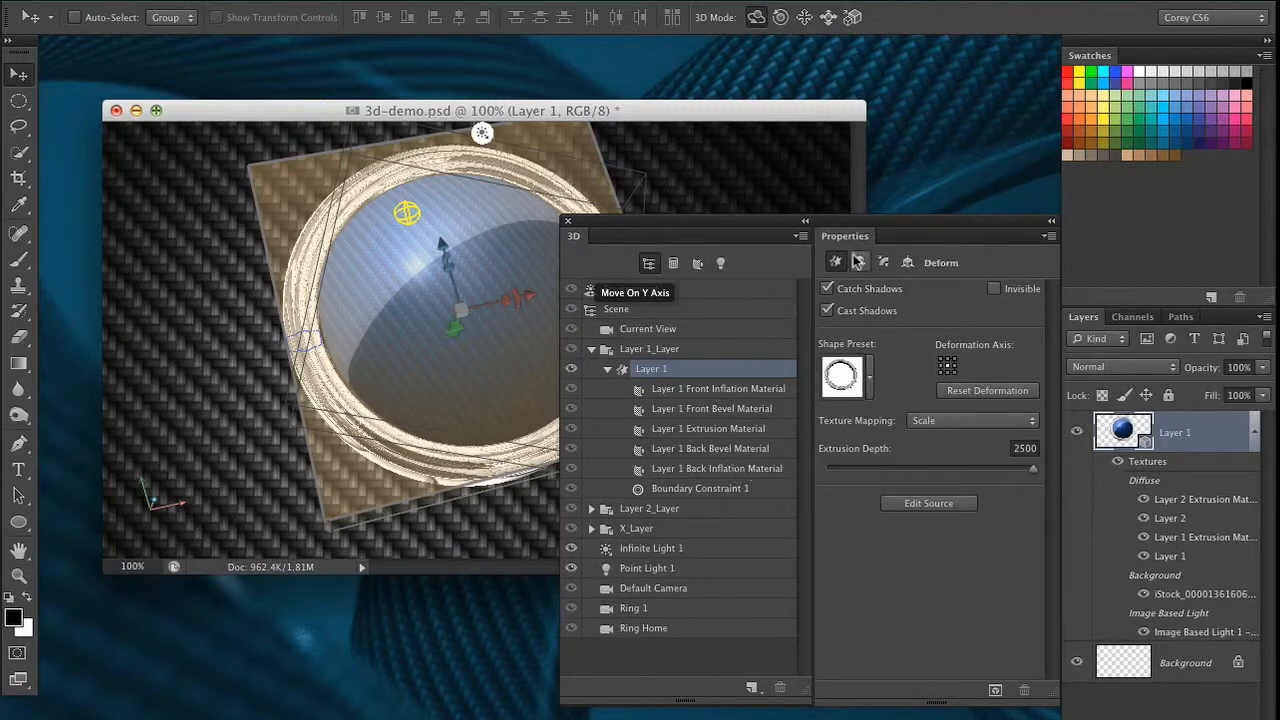
pyautogui.click(697, 264)
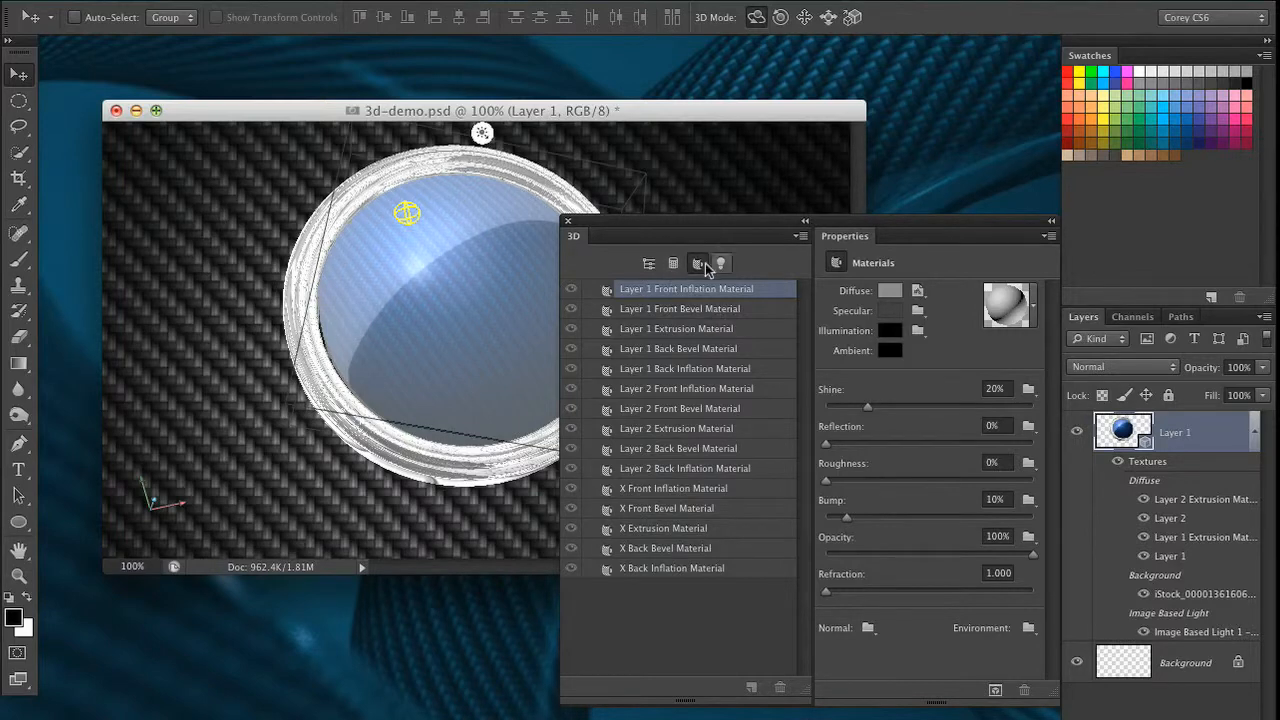
pyautogui.click(648, 264)
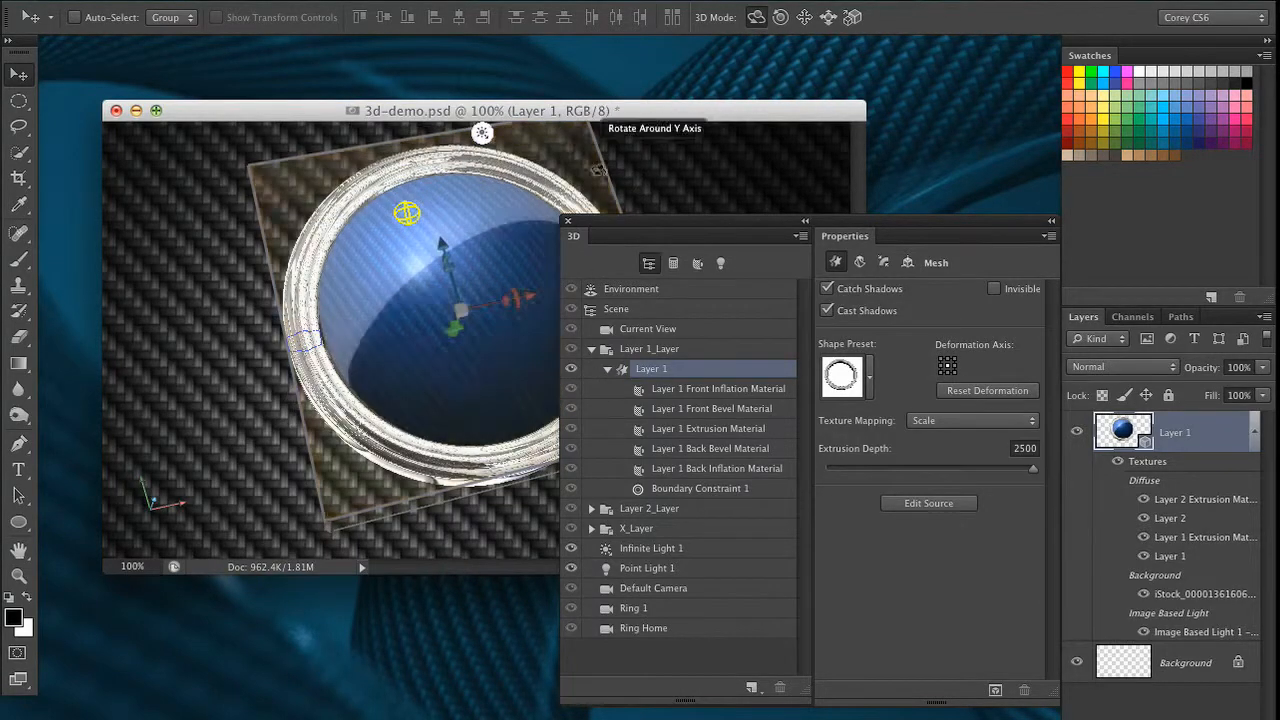
# Set the Reflection of the Layer 1 Extrusion Material to 0%
pyautogui.moveTo(597, 221); pyautogui.dragTo(698, 237)
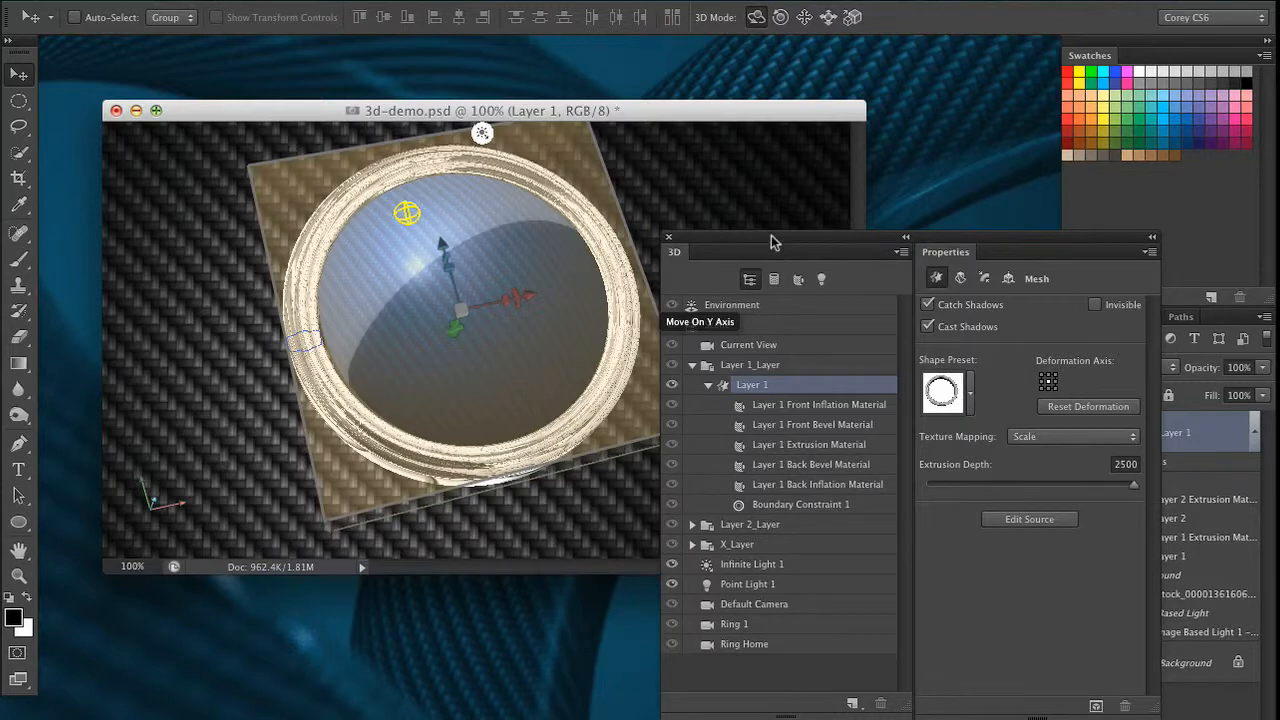
pyautogui.moveTo(776, 240); pyautogui.dragTo(719, 189)
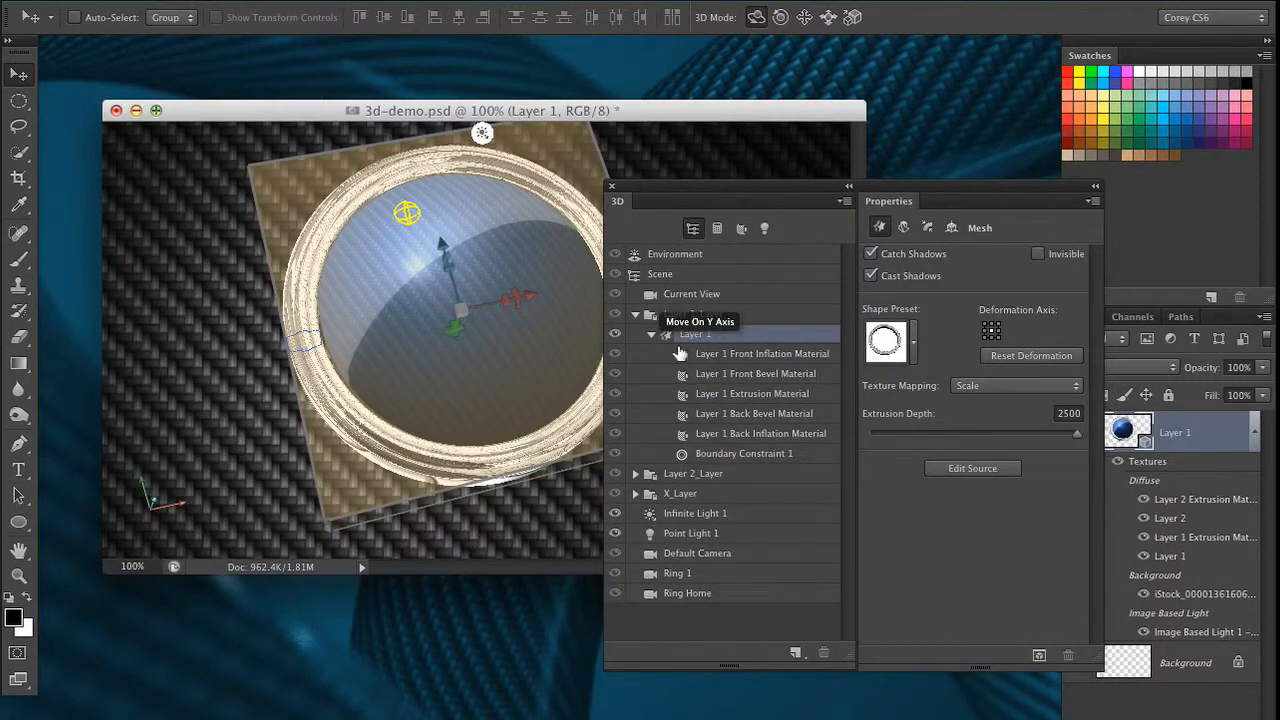
pyautogui.click(766, 396)
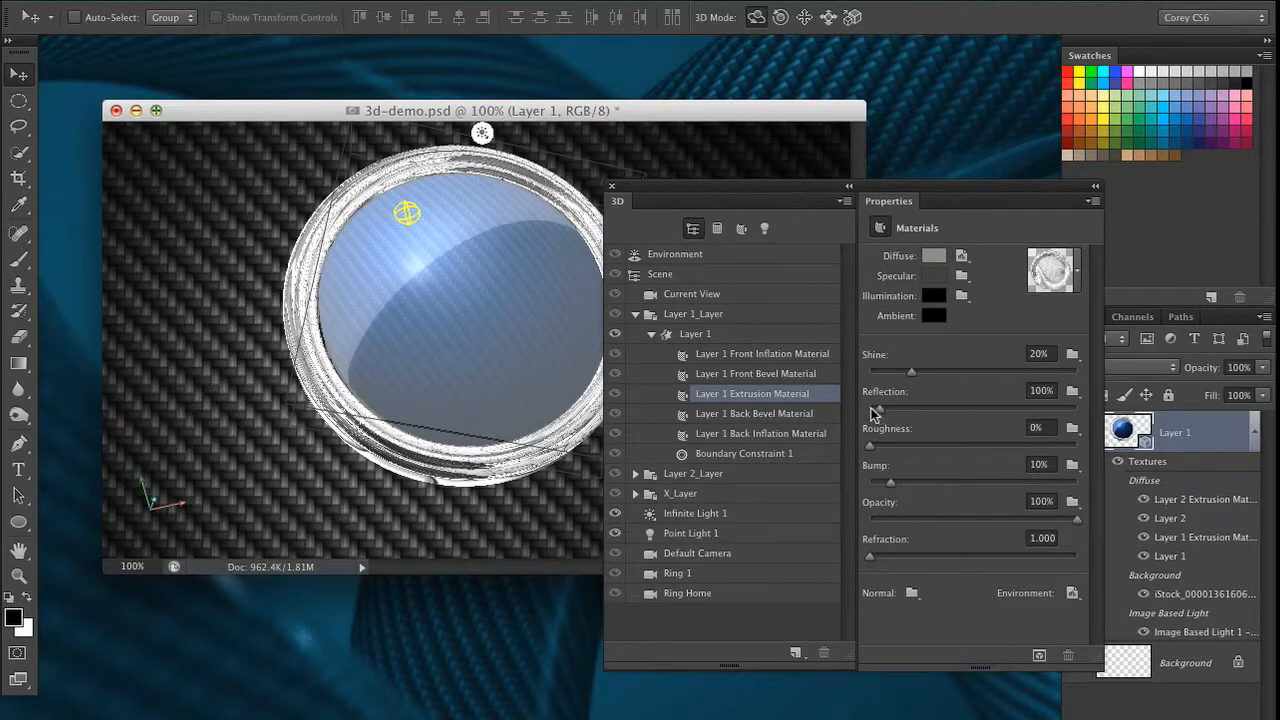
pyautogui.moveTo(874, 409); pyautogui.dragTo(856, 408)
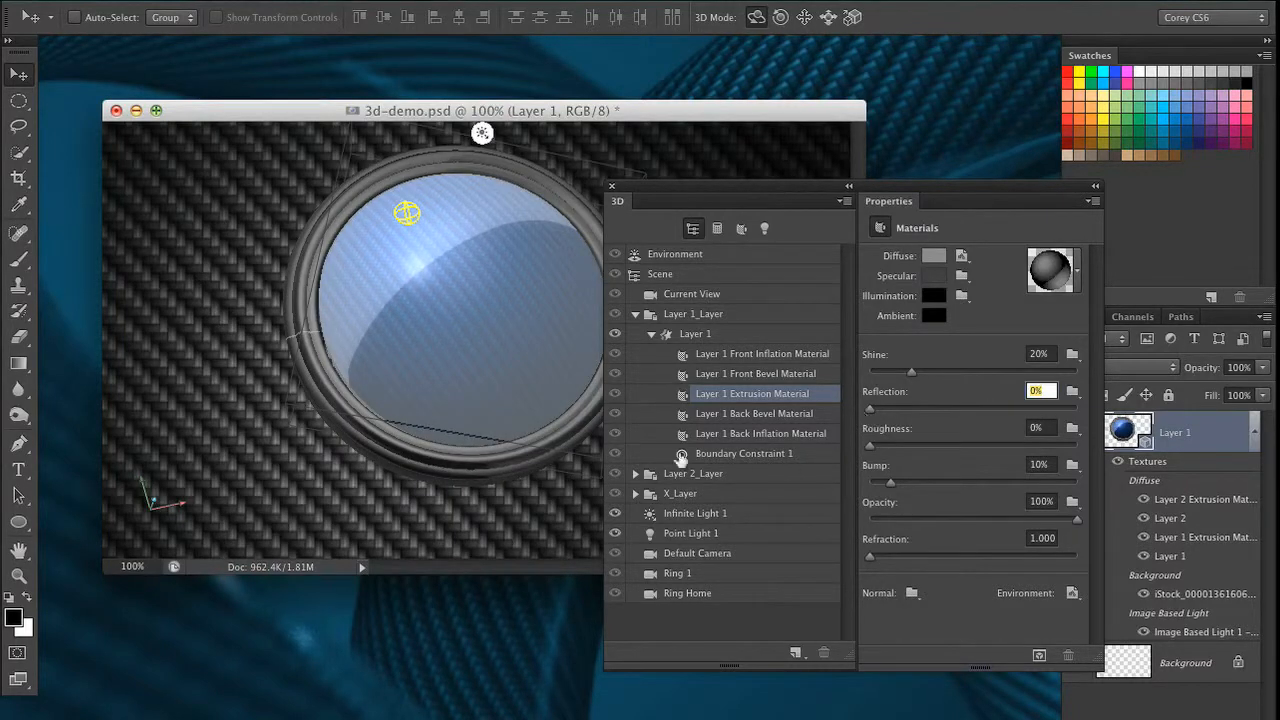
# Open the diffuse texture of the Layer 1 Extrusion Material to inspect it, and close its document
pyautogui.moveTo(680, 192); pyautogui.dragTo(806, 198)
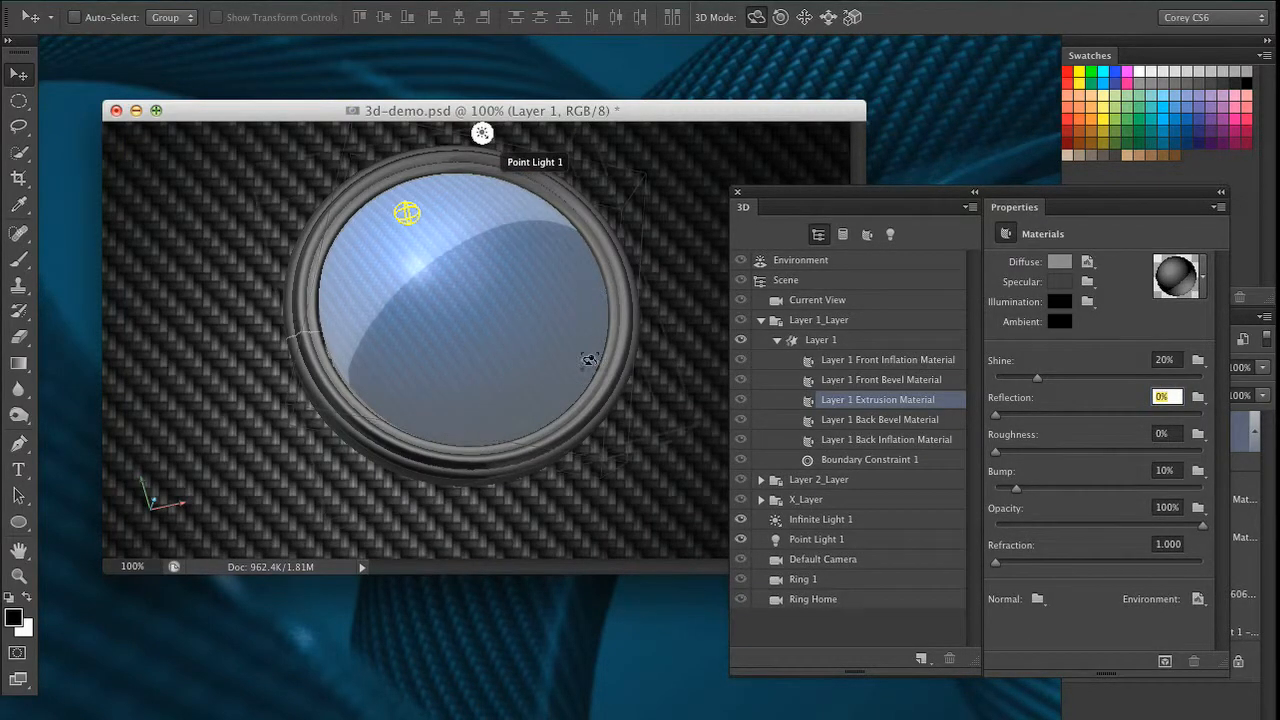
pyautogui.moveTo(965, 192); pyautogui.dragTo(879, 195)
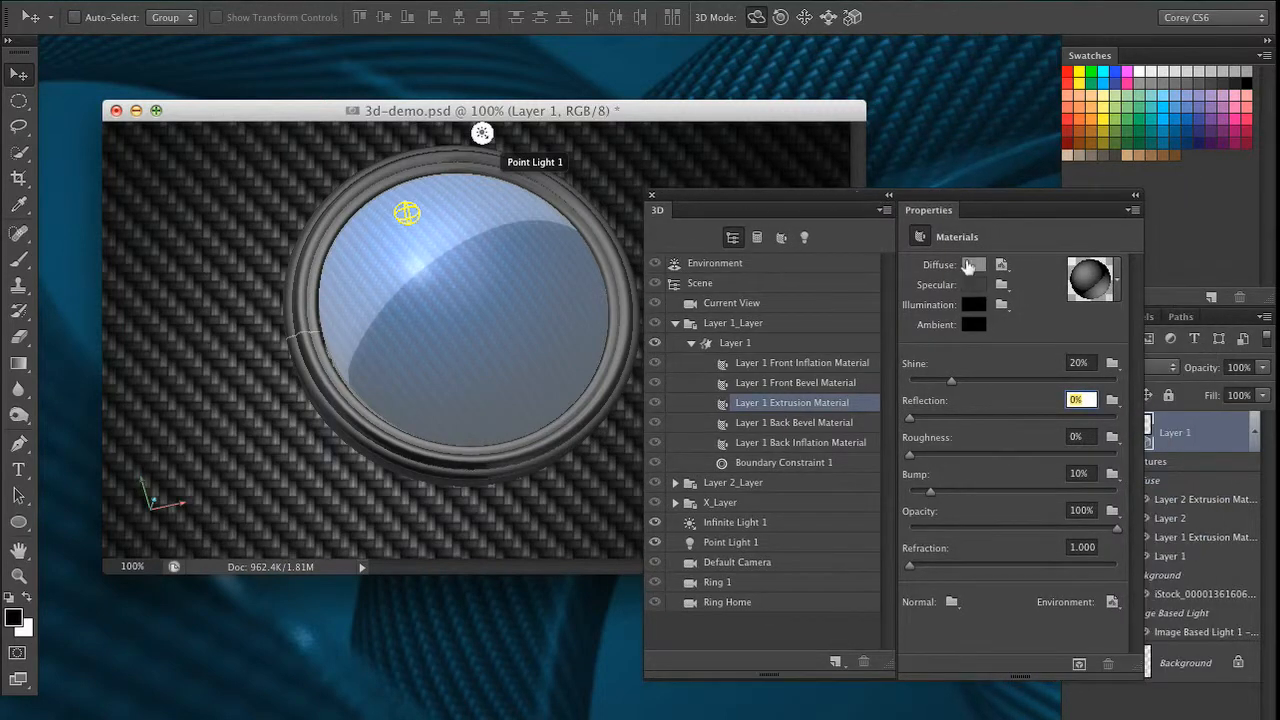
pyautogui.click(999, 265)
pyautogui.click(1049, 288)
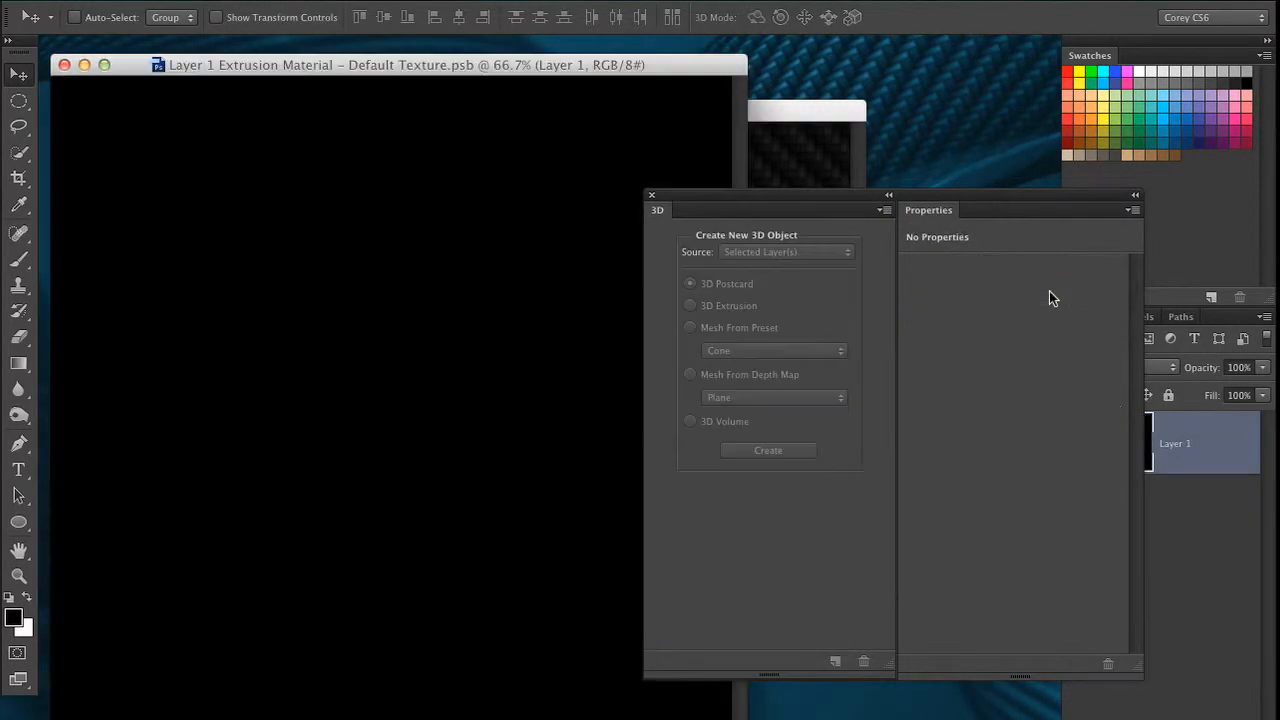
pyautogui.moveTo(750, 202); pyautogui.dragTo(937, 240)
pyautogui.moveTo(662, 66); pyautogui.dragTo(779, 70)
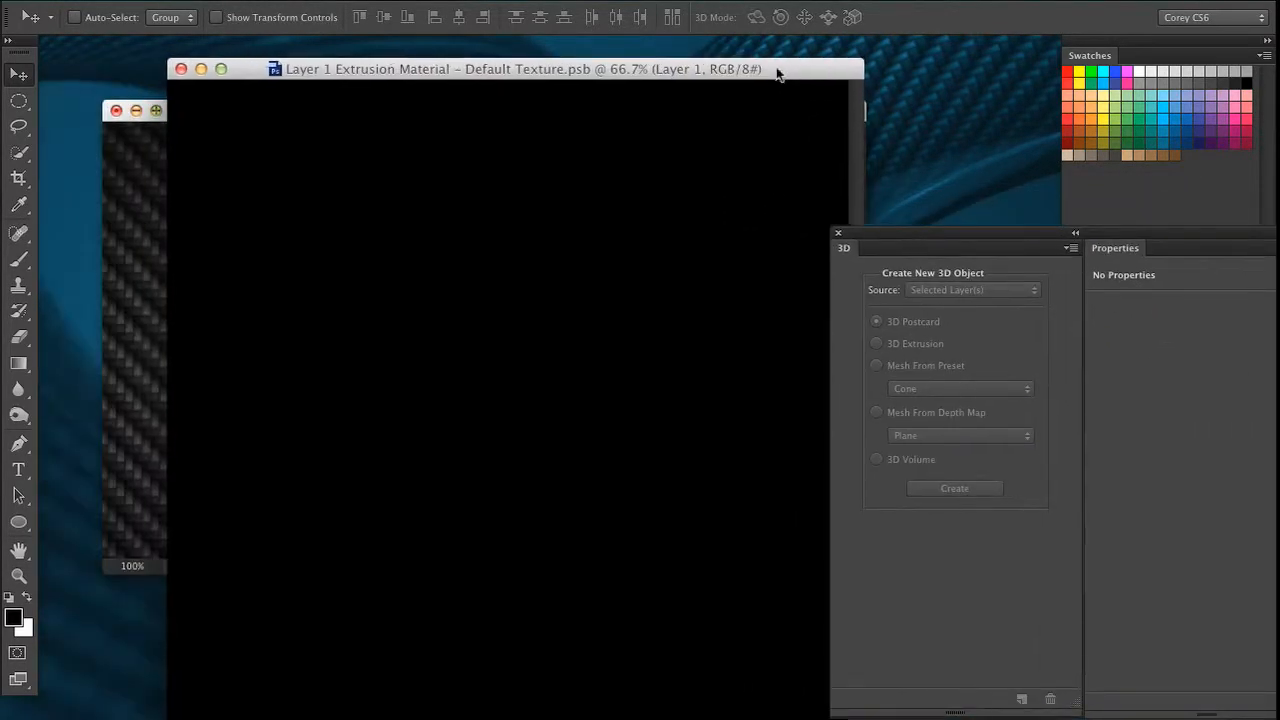
pyautogui.click(181, 69)
pyautogui.moveTo(903, 235); pyautogui.dragTo(700, 194)
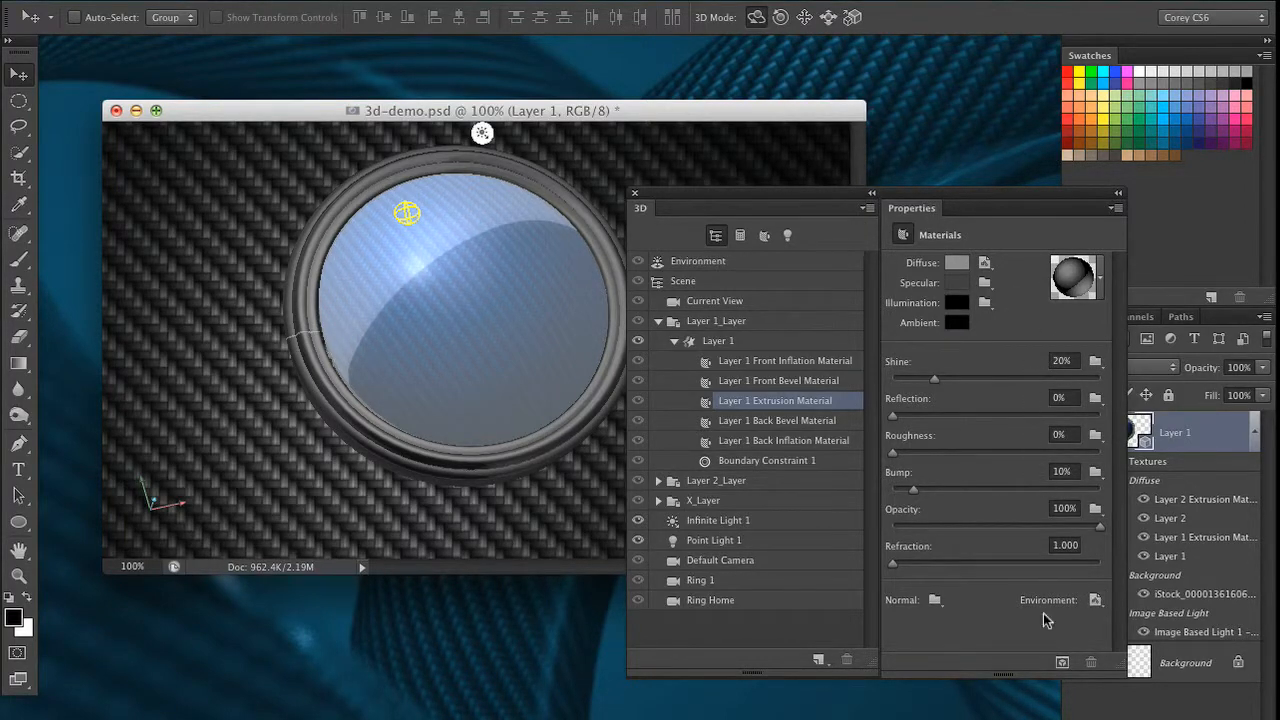
# Open the environment texture of the Layer 1 Extrusion Material for editing
pyautogui.moveTo(933, 193); pyautogui.dragTo(946, 128)
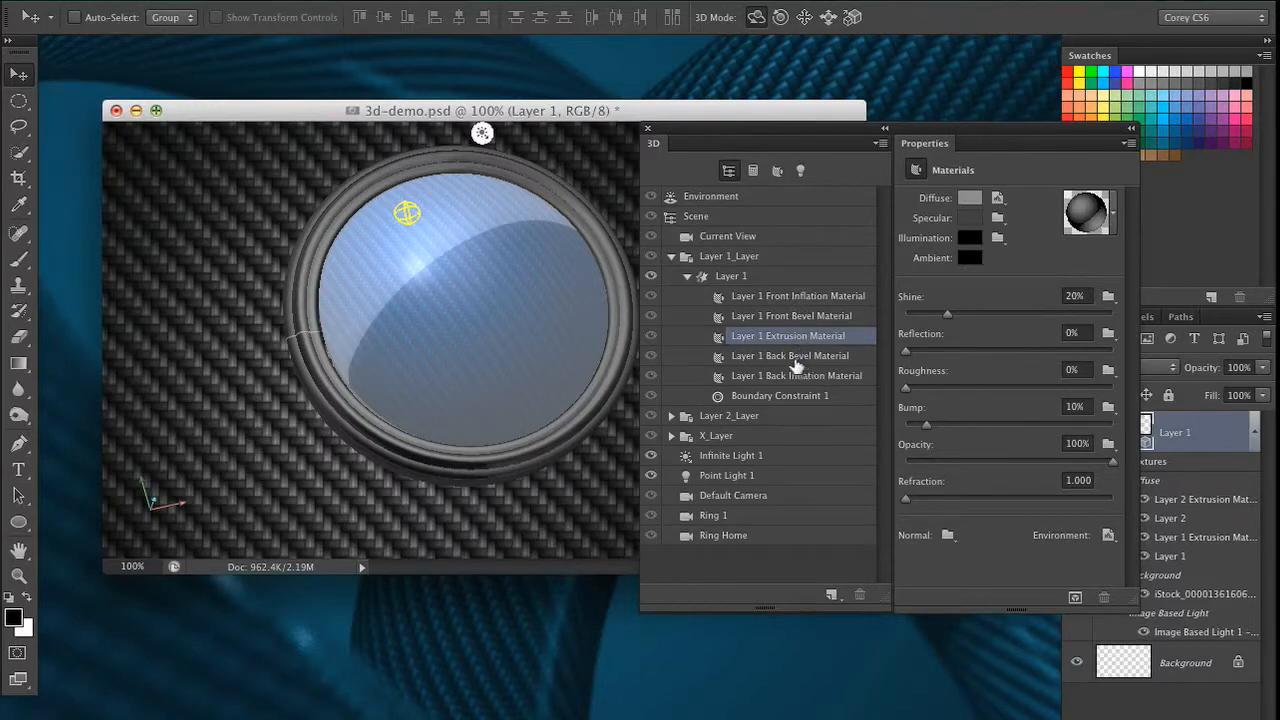
pyautogui.moveTo(955, 168); pyautogui.dragTo(892, 184)
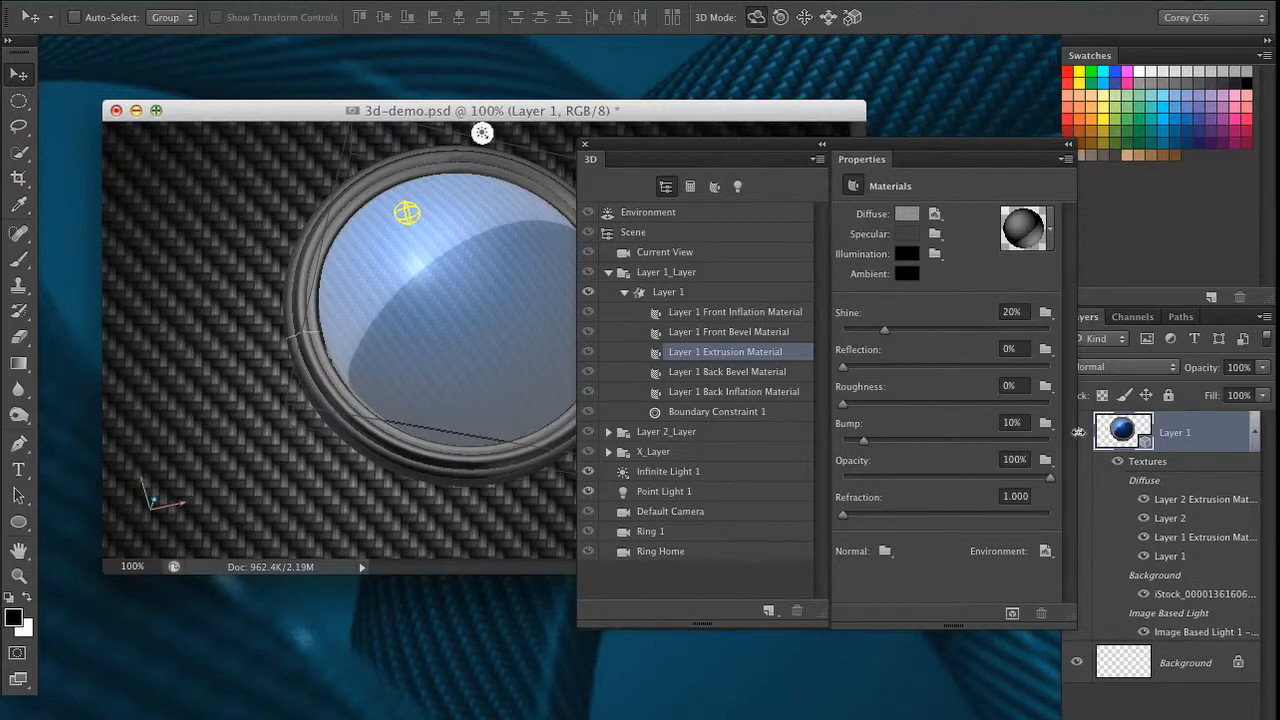
pyautogui.click(1045, 551)
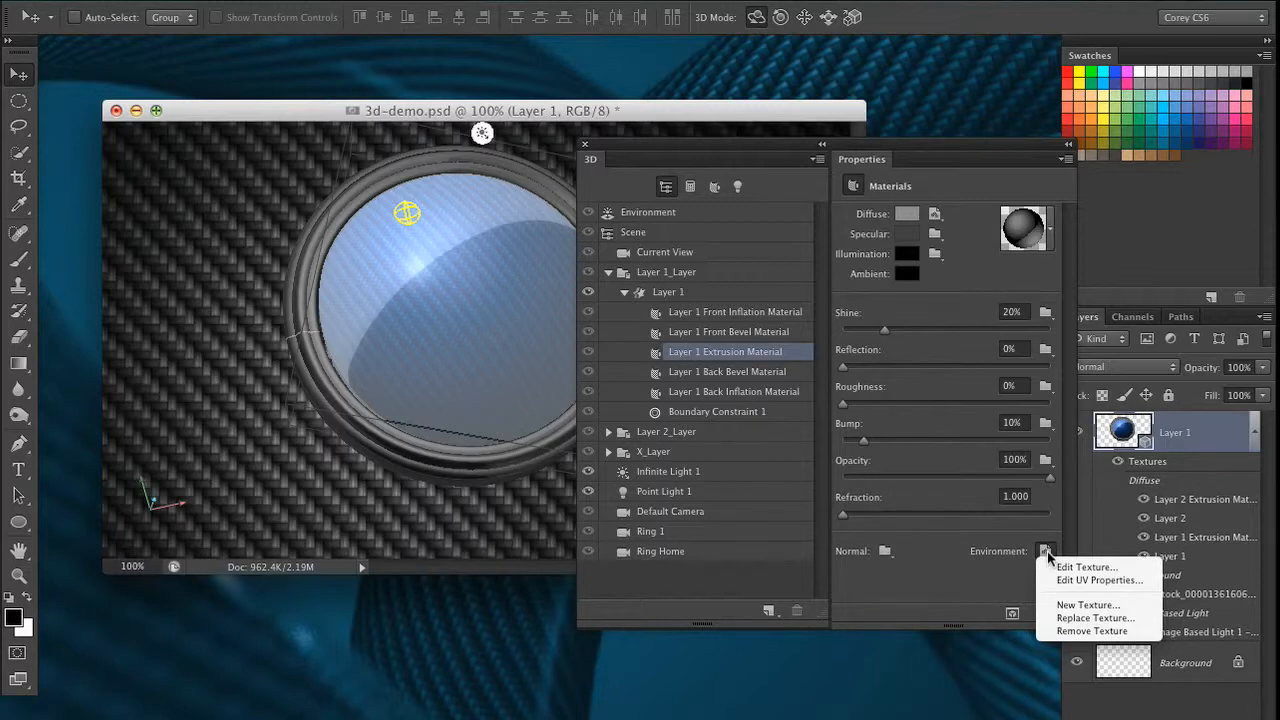
pyautogui.click(1063, 468)
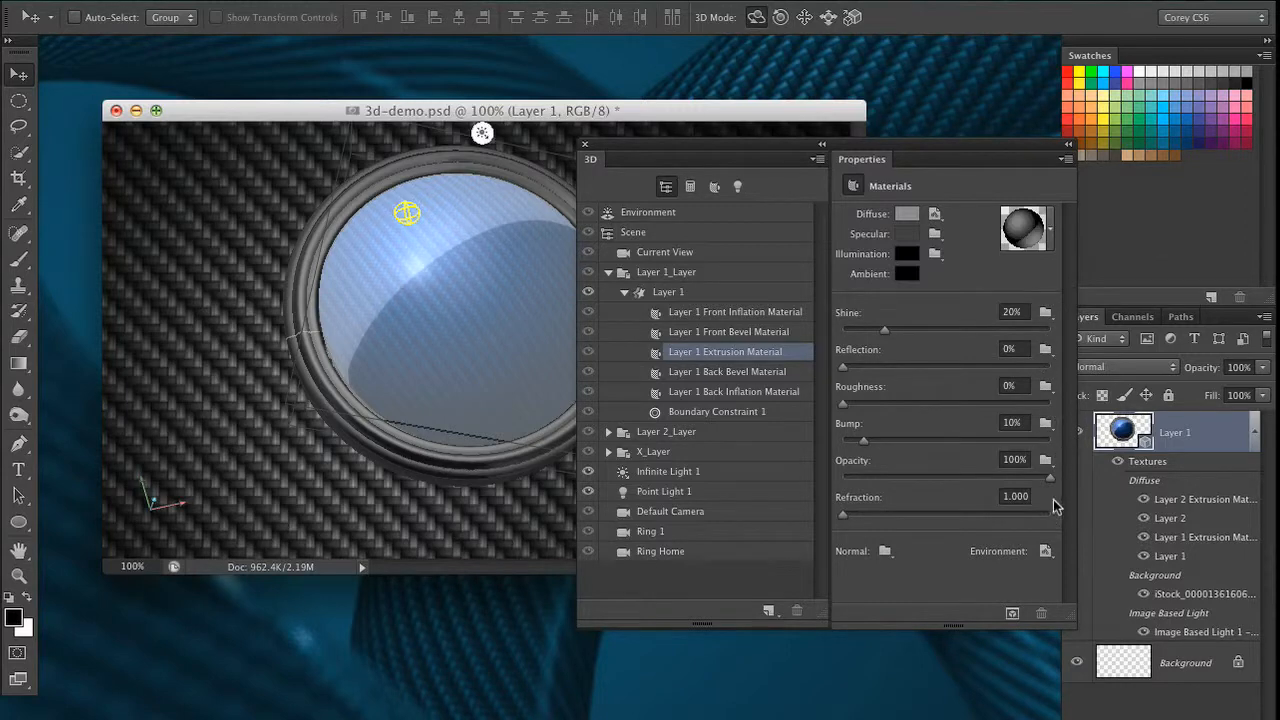
pyautogui.click(1046, 555)
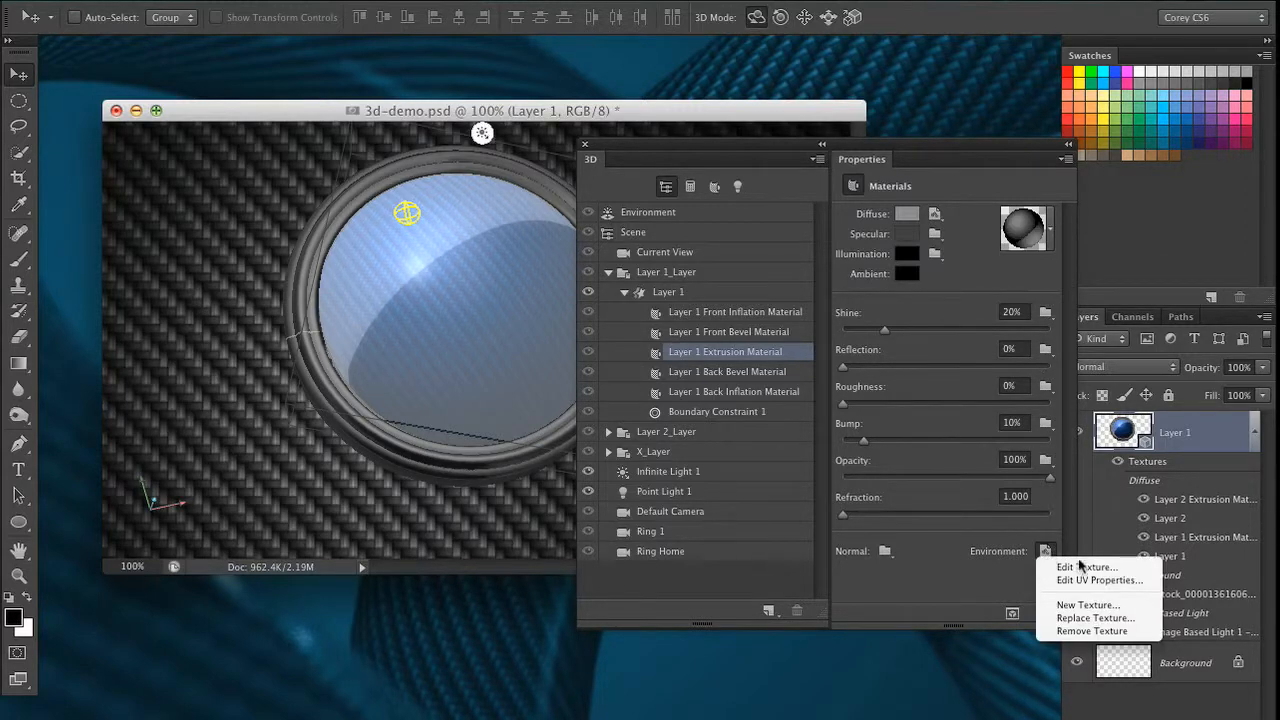
pyautogui.click(1107, 569)
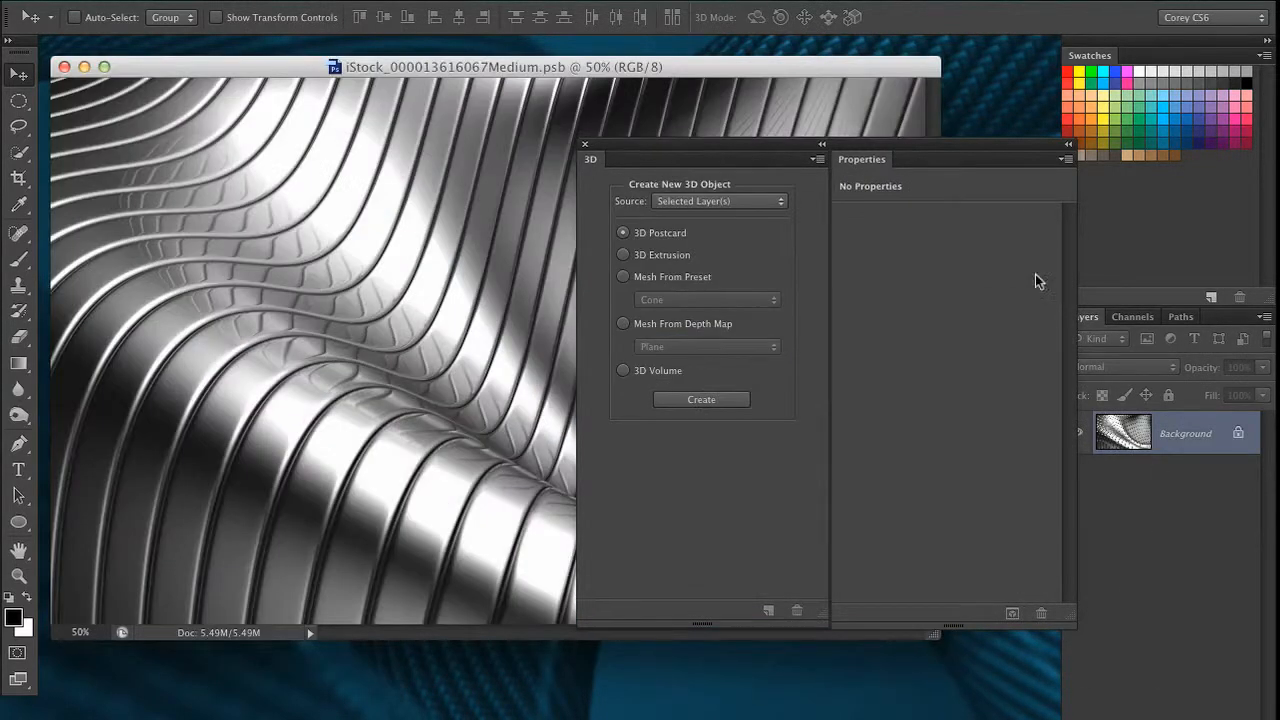
# Examine the whole metal environment texture, compare it with the ring in 3d-demo.psd, and close the texture document
pyautogui.moveTo(766, 149); pyautogui.dragTo(1104, 657)
pyautogui.moveTo(805, 57); pyautogui.dragTo(923, 96)
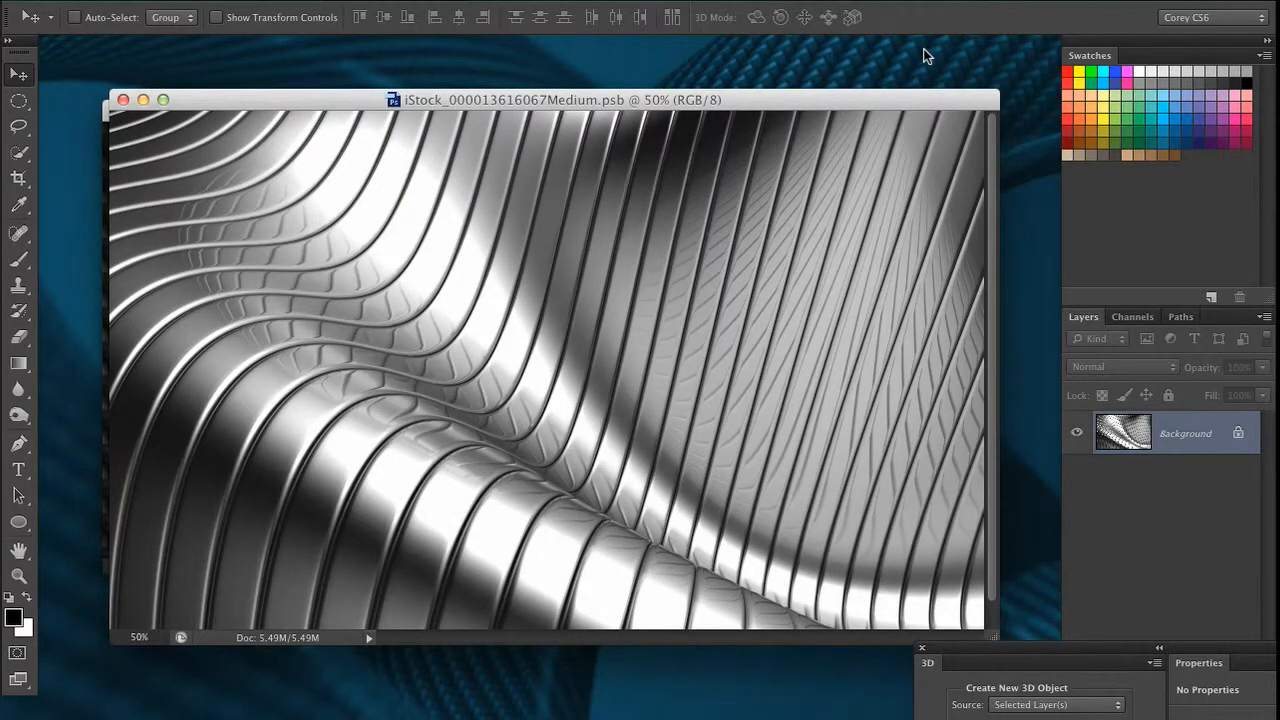
pyautogui.moveTo(793, 90); pyautogui.dragTo(745, 545)
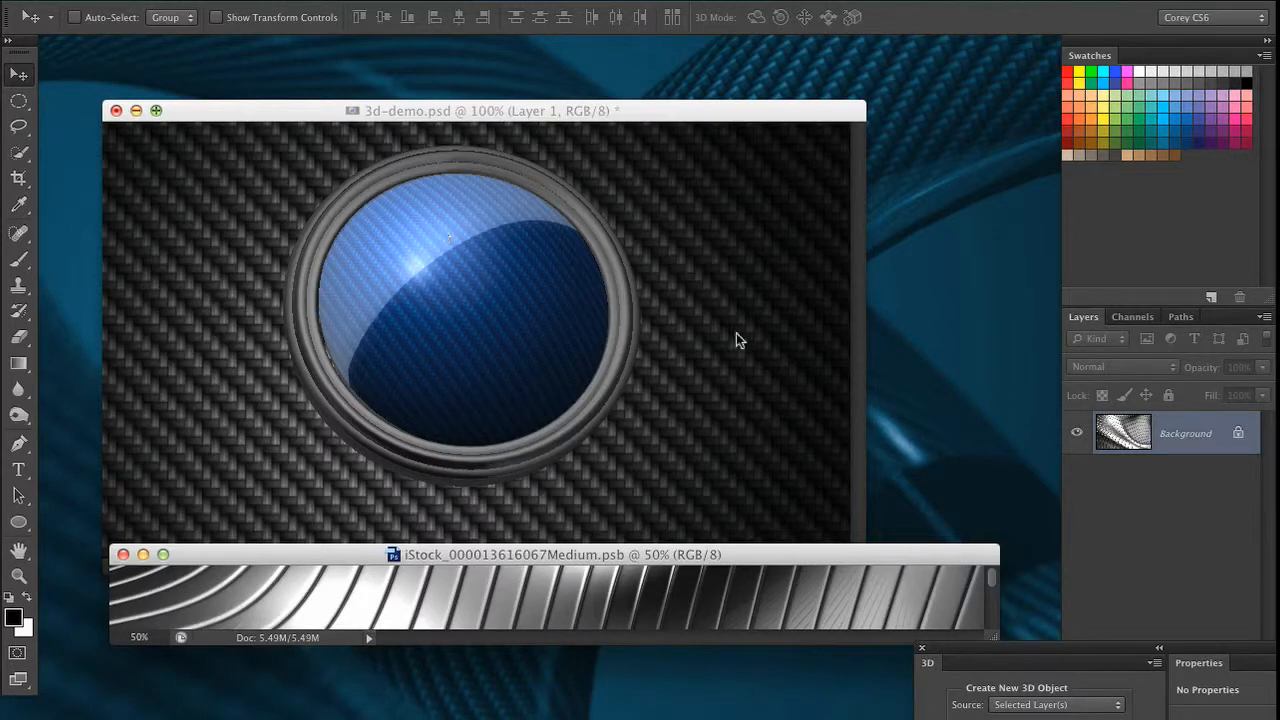
pyautogui.moveTo(738, 554); pyautogui.dragTo(703, 150)
pyautogui.moveTo(952, 228); pyautogui.dragTo(933, 688)
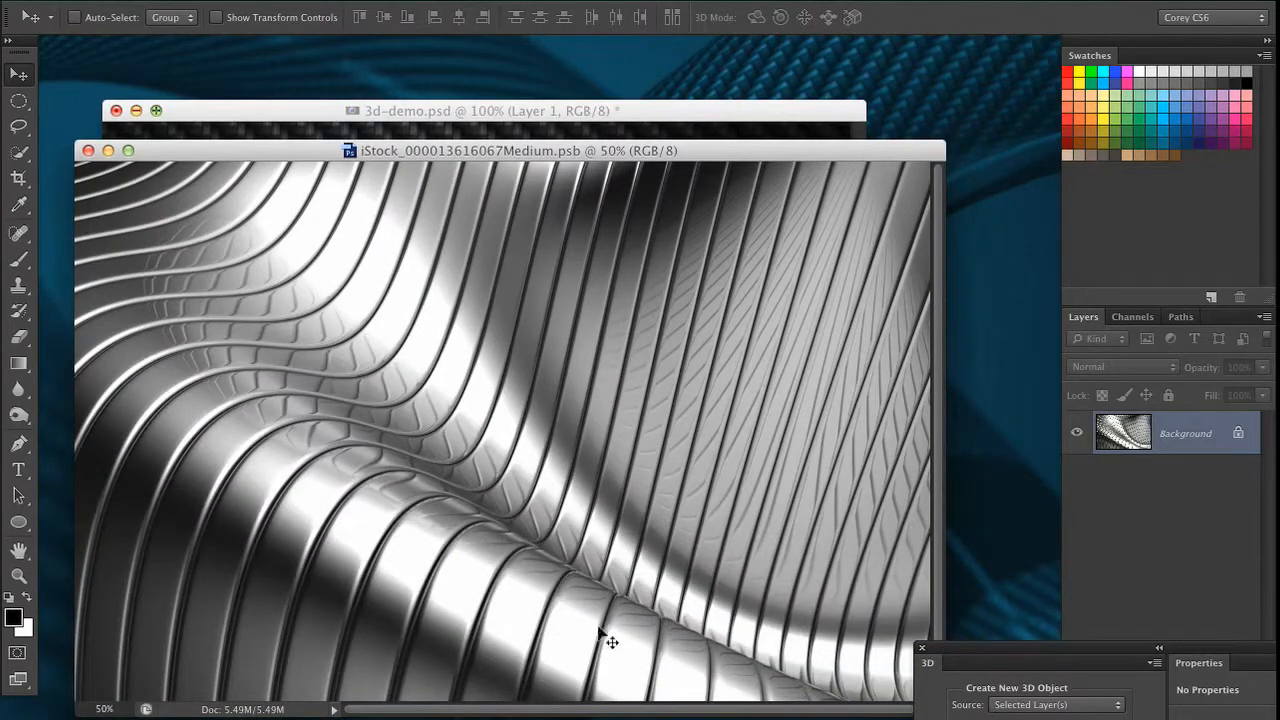
pyautogui.click(88, 150)
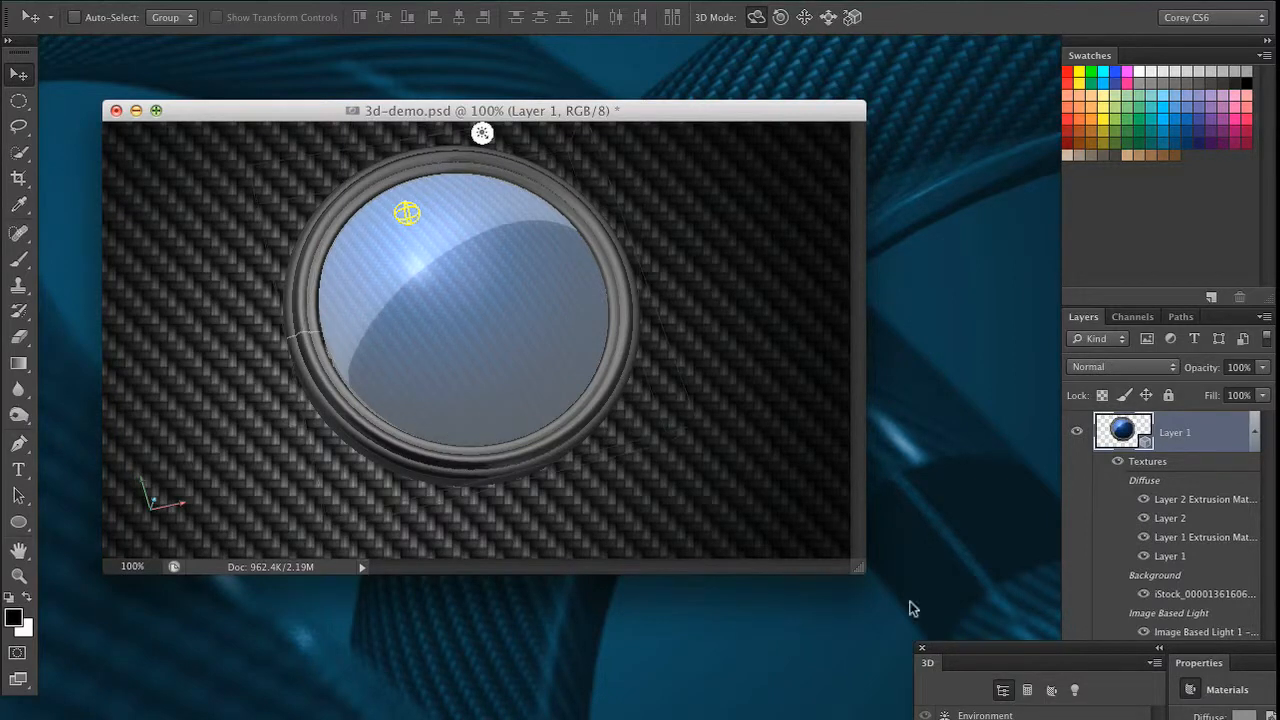
# Set the Reflection of the ring's extrusion material to 100%, keeping the rendering unobstructed
pyautogui.moveTo(992, 648); pyautogui.dragTo(783, 150)
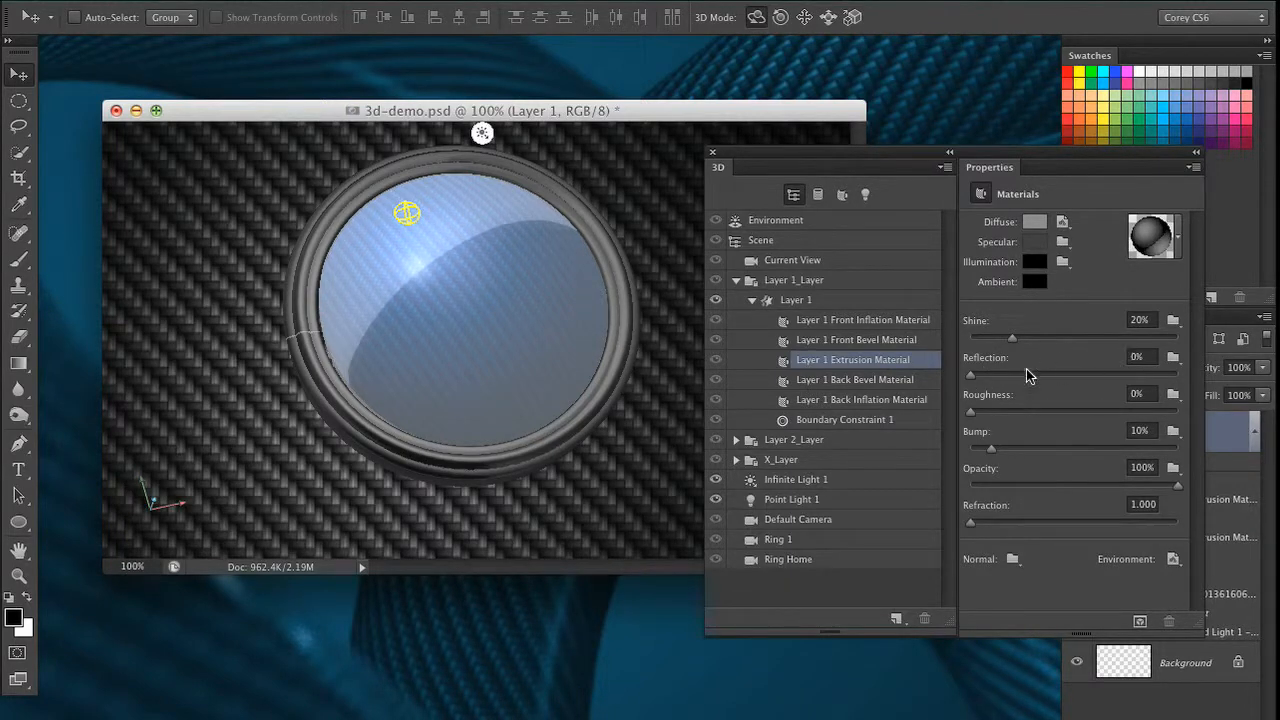
pyautogui.moveTo(970, 380); pyautogui.dragTo(974, 378)
pyautogui.moveTo(1180, 378); pyautogui.dragTo(1184, 376)
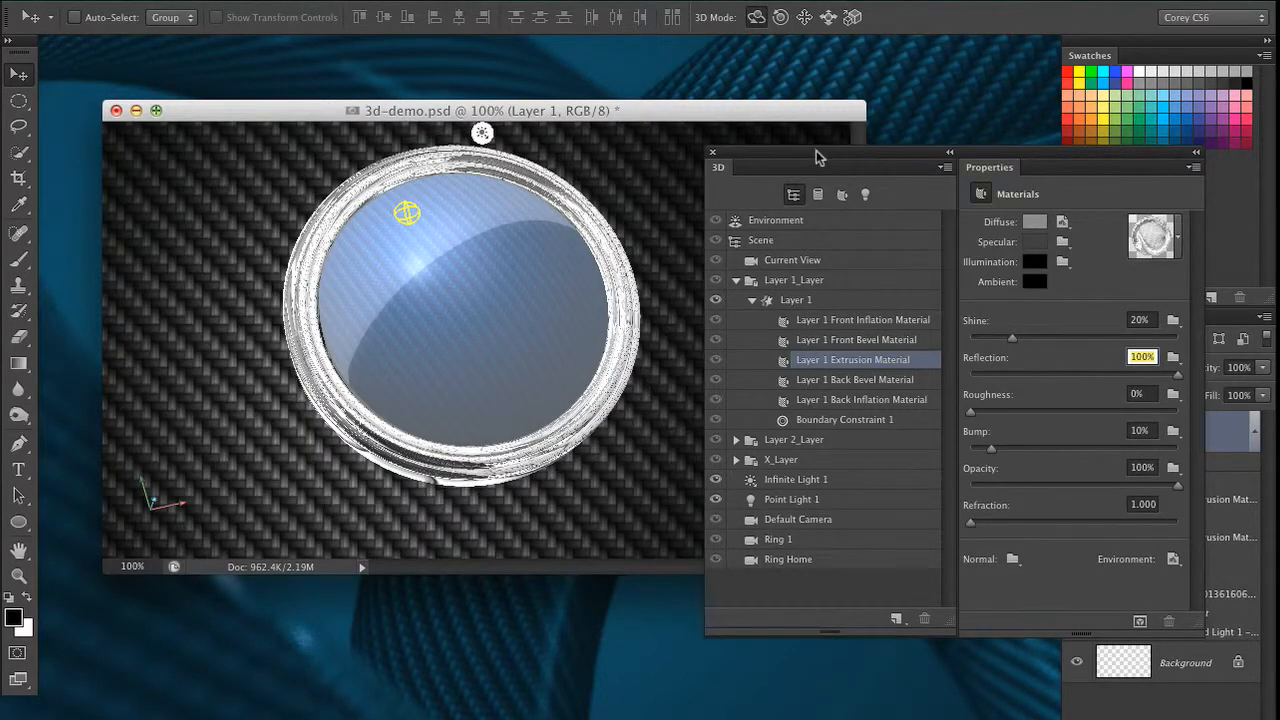
pyautogui.moveTo(817, 153); pyautogui.dragTo(851, 150)
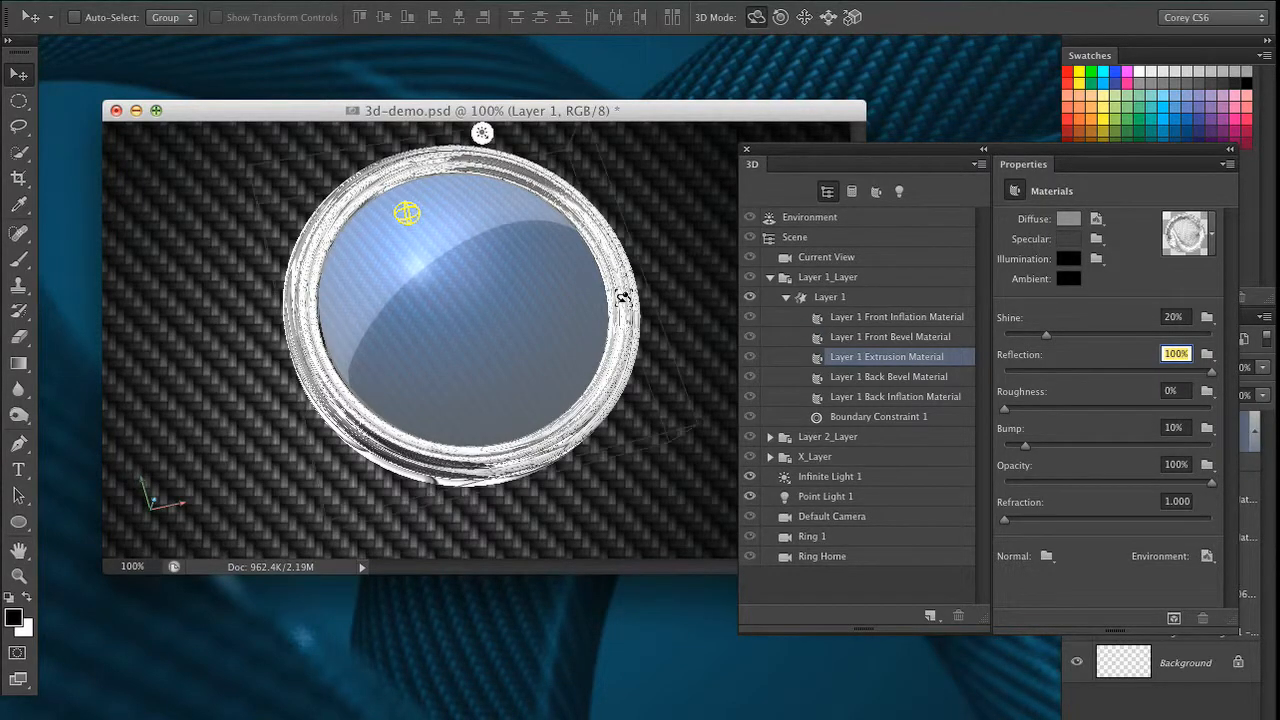
# Select the Layer 1 ring mesh, rotate it to view its outer side, and turn it back to face front
pyautogui.click(623, 293)
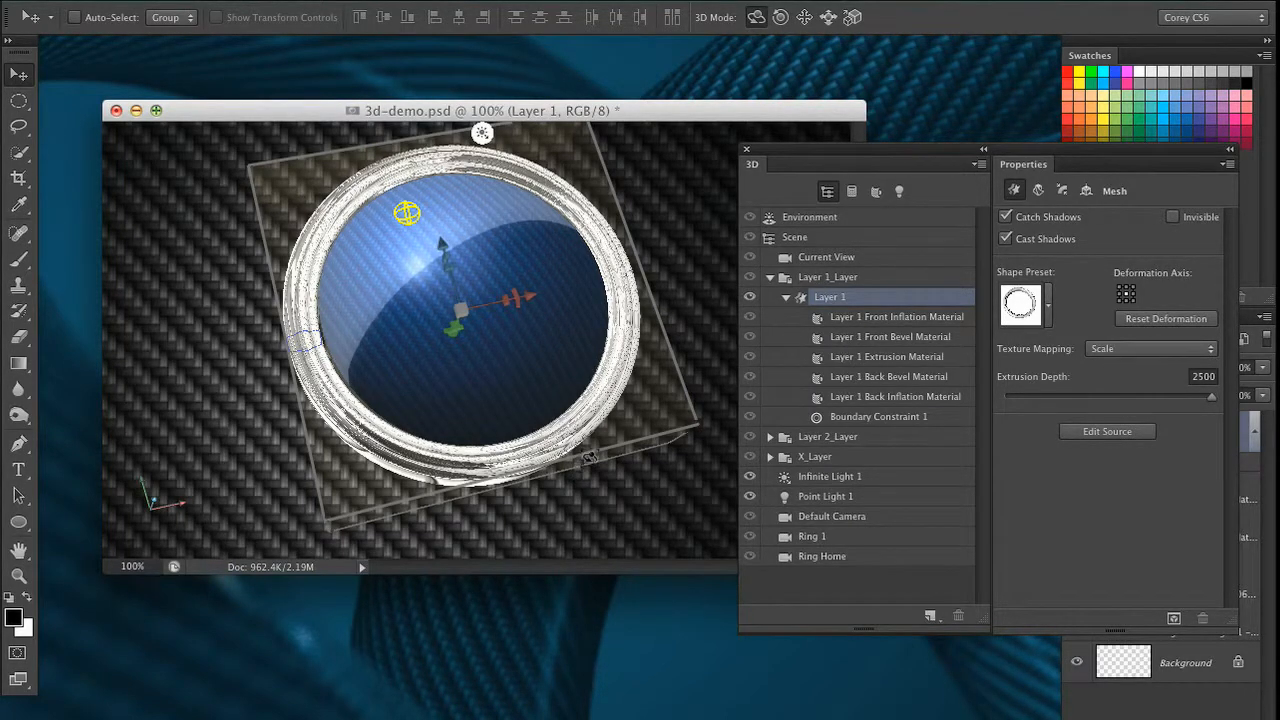
pyautogui.moveTo(597, 443); pyautogui.dragTo(679, 364)
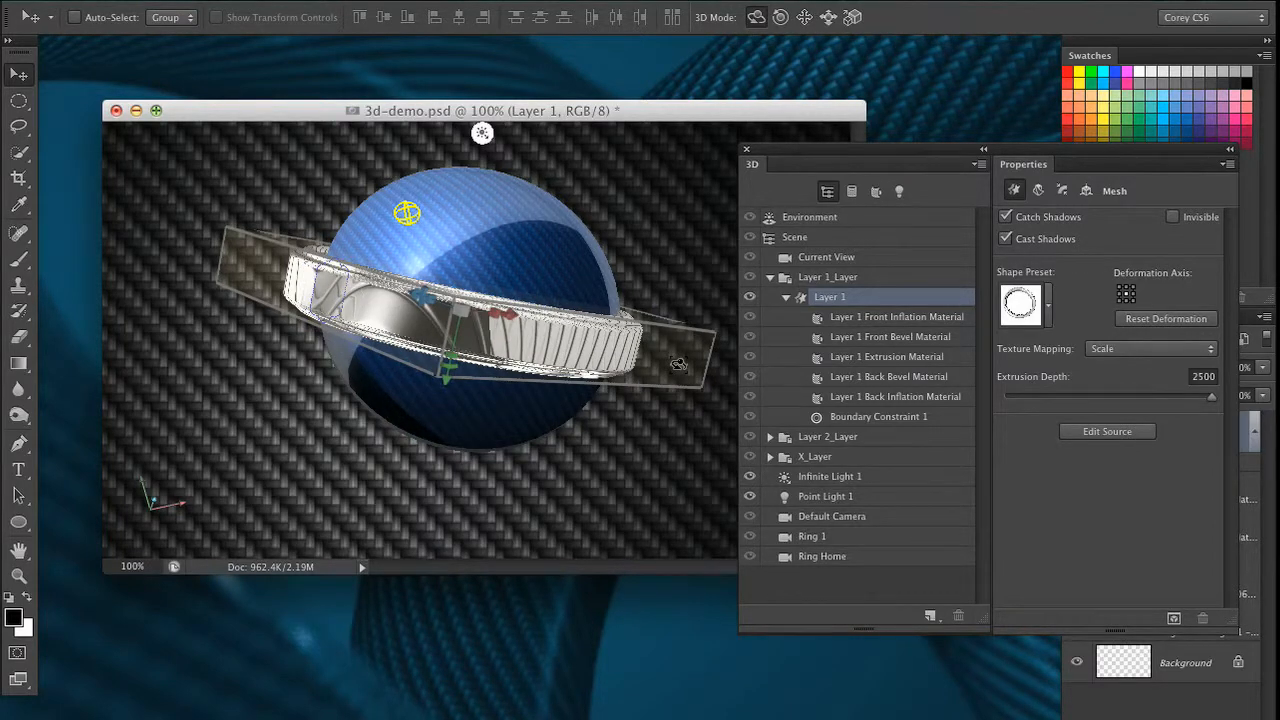
pyautogui.moveTo(679, 365); pyautogui.dragTo(565, 500)
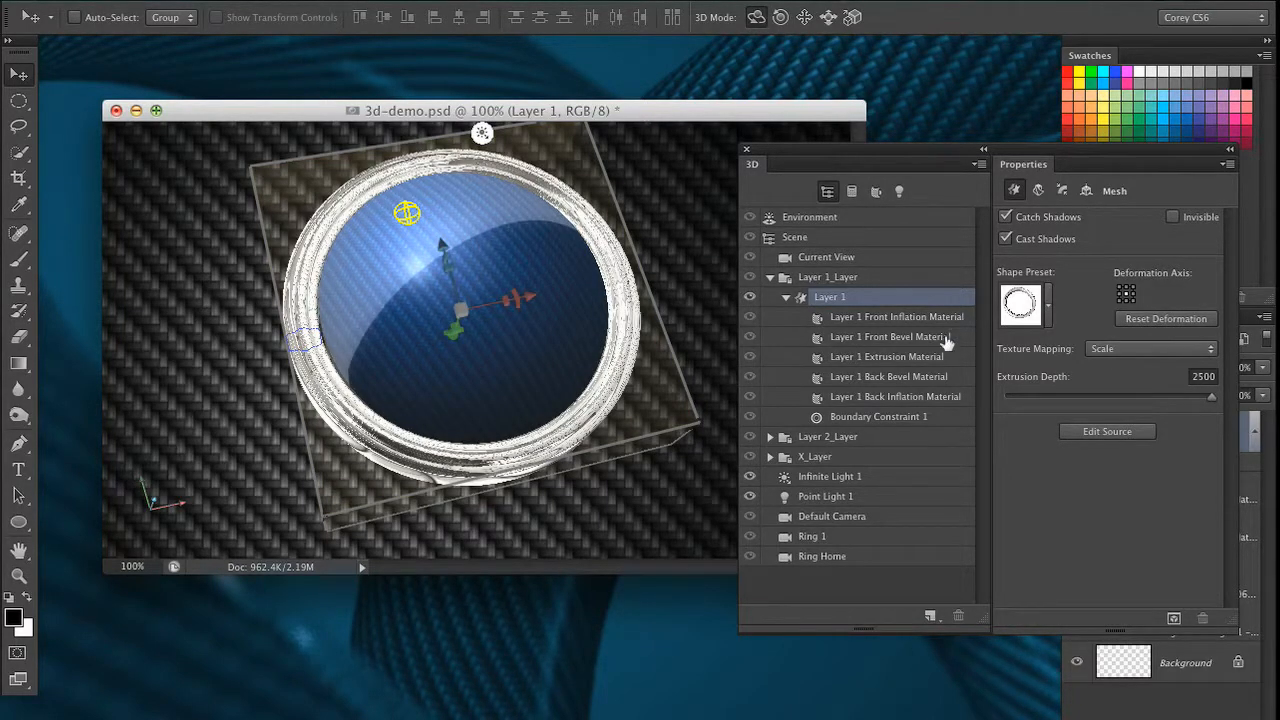
# Open the diffuse texture of the Layer 2 Front Inflation Material for editing, with the whole texture in view
pyautogui.click(958, 366)
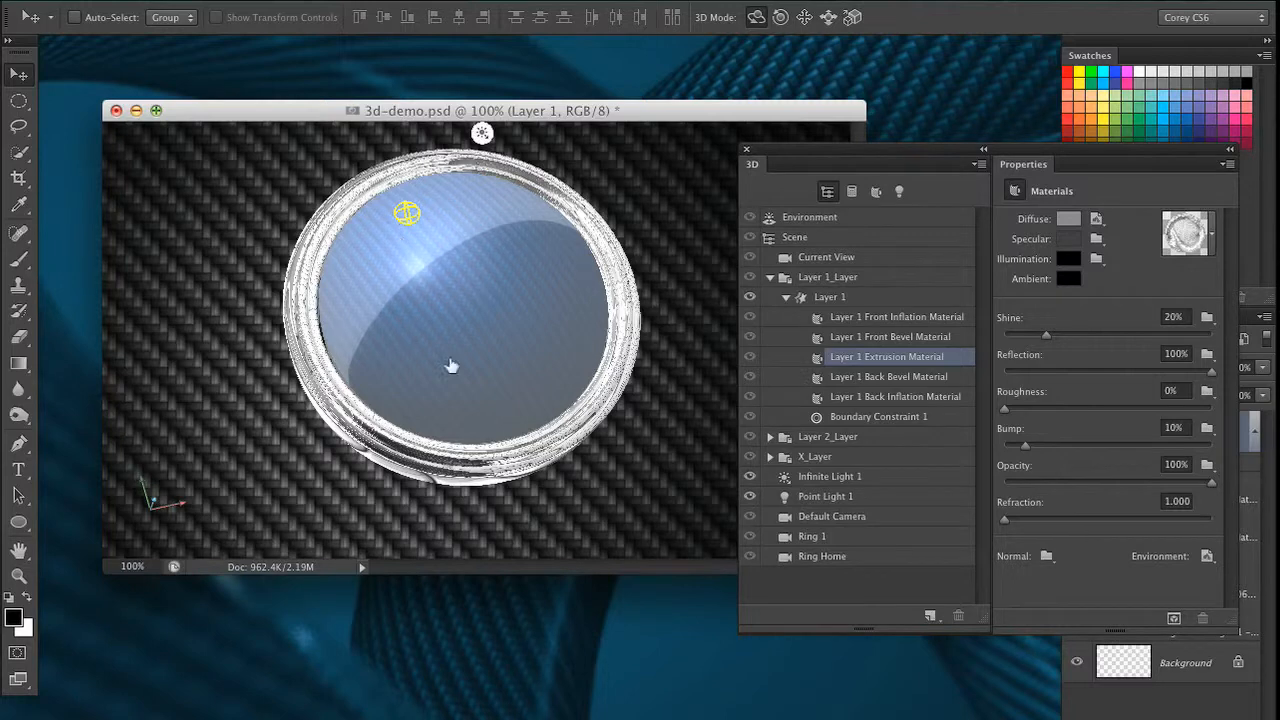
pyautogui.click(770, 439)
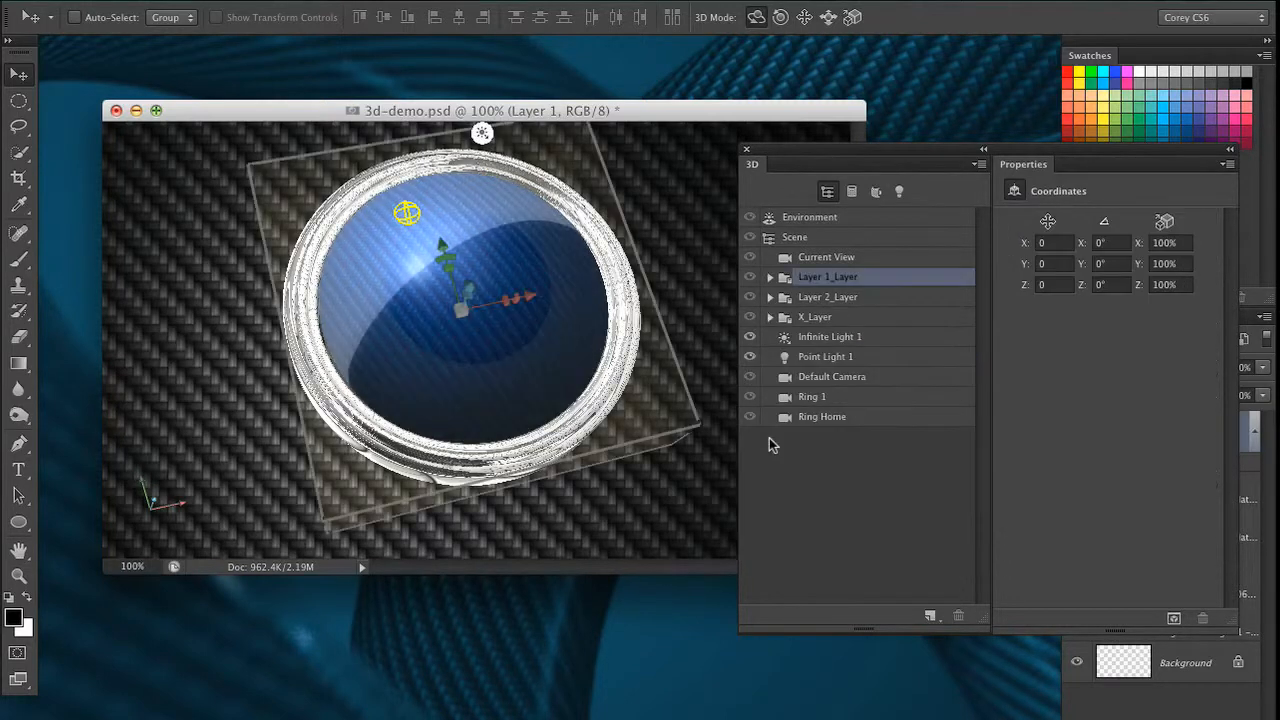
pyautogui.click(770, 298)
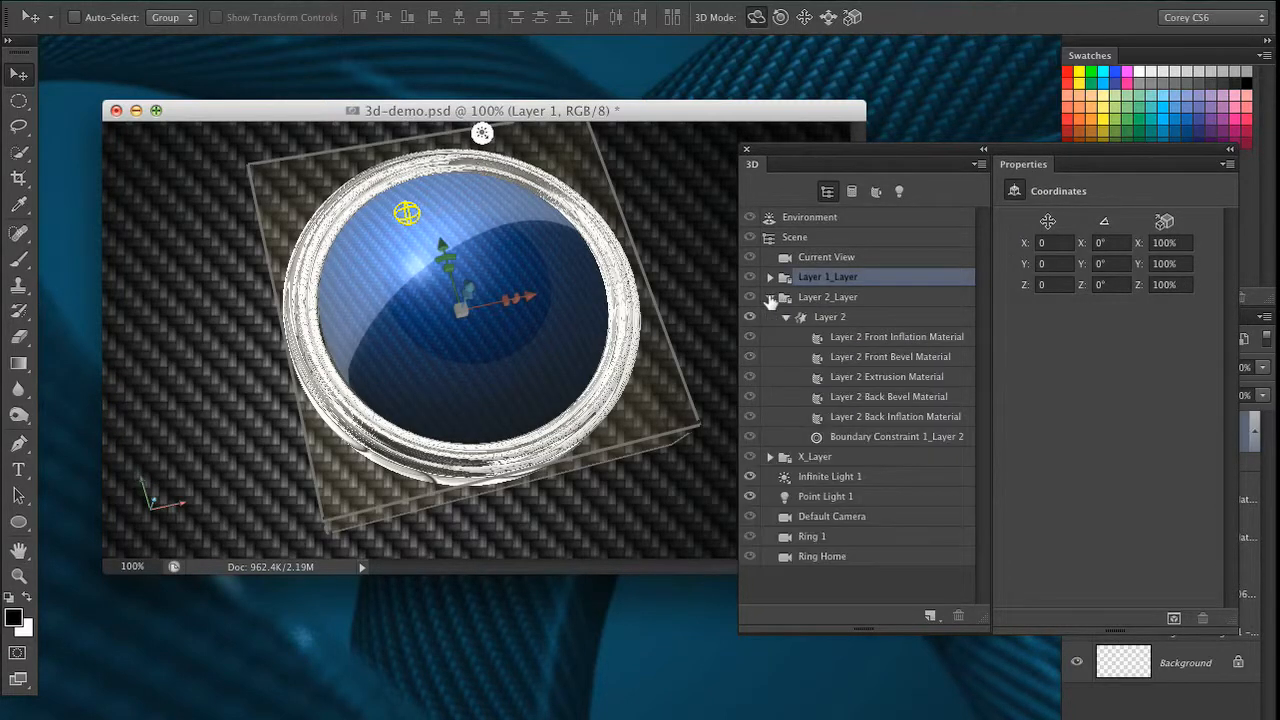
pyautogui.click(918, 340)
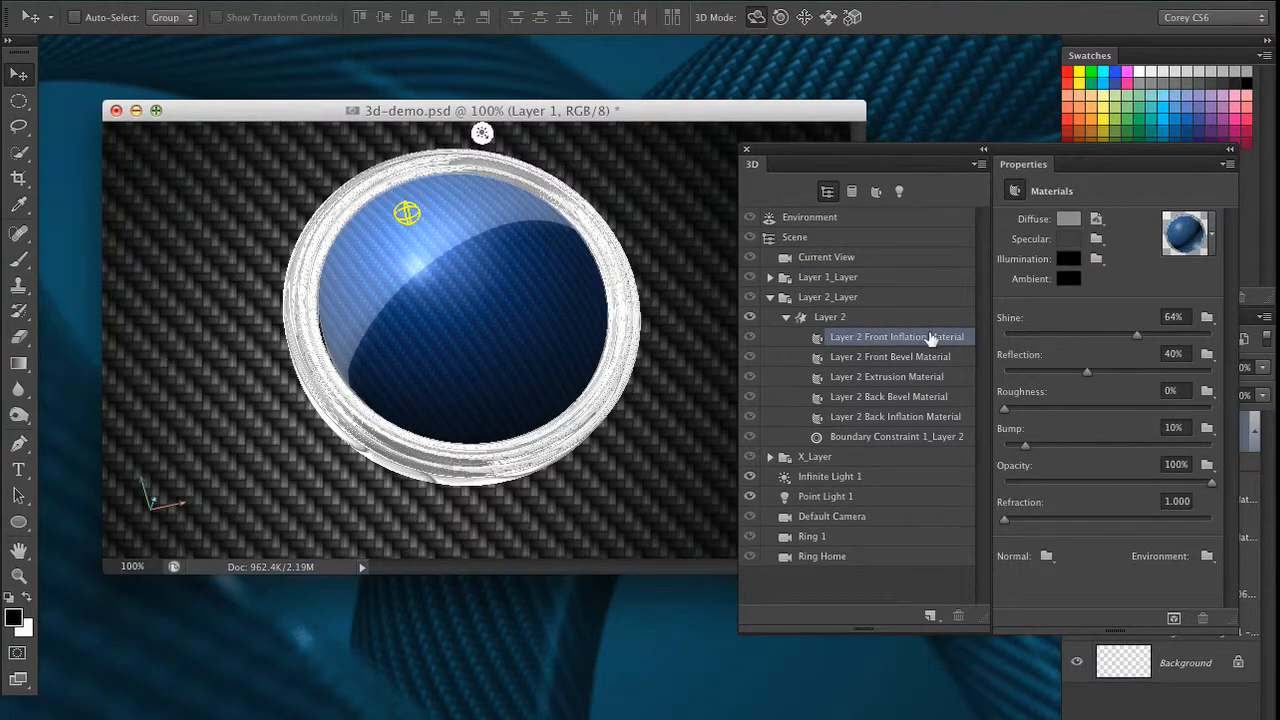
pyautogui.moveTo(1067, 148); pyautogui.dragTo(859, 183)
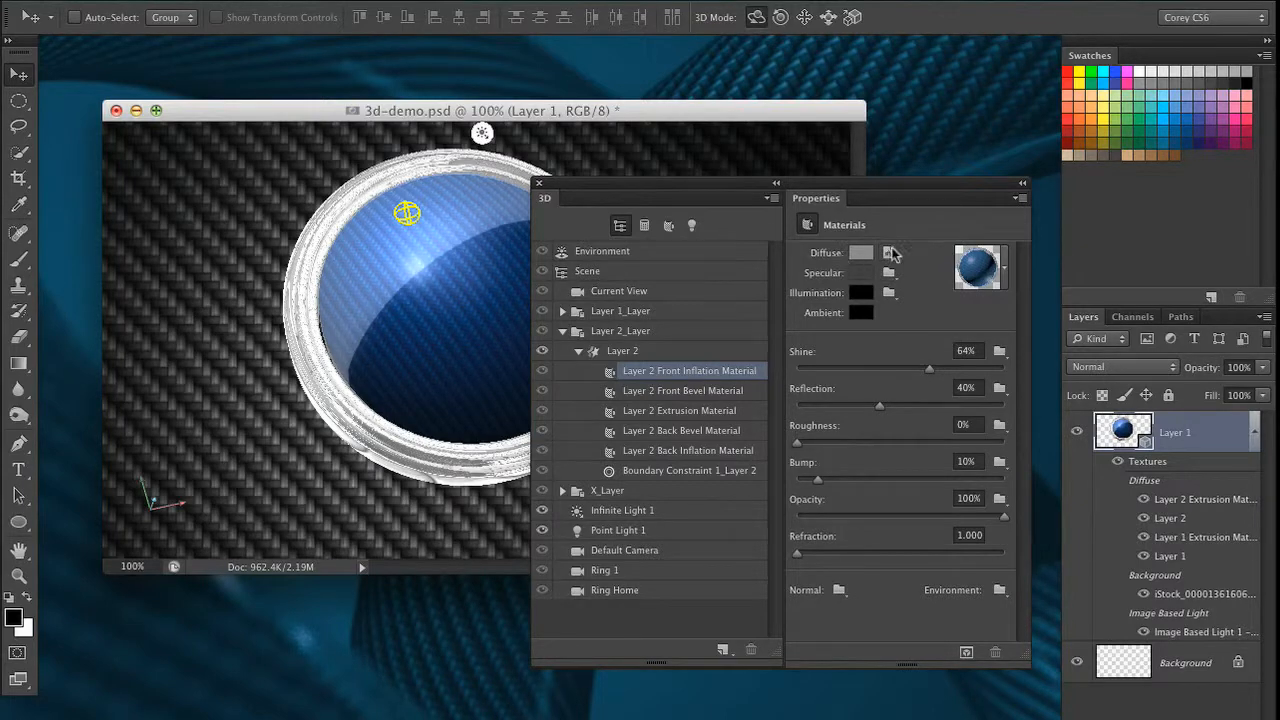
pyautogui.click(889, 254)
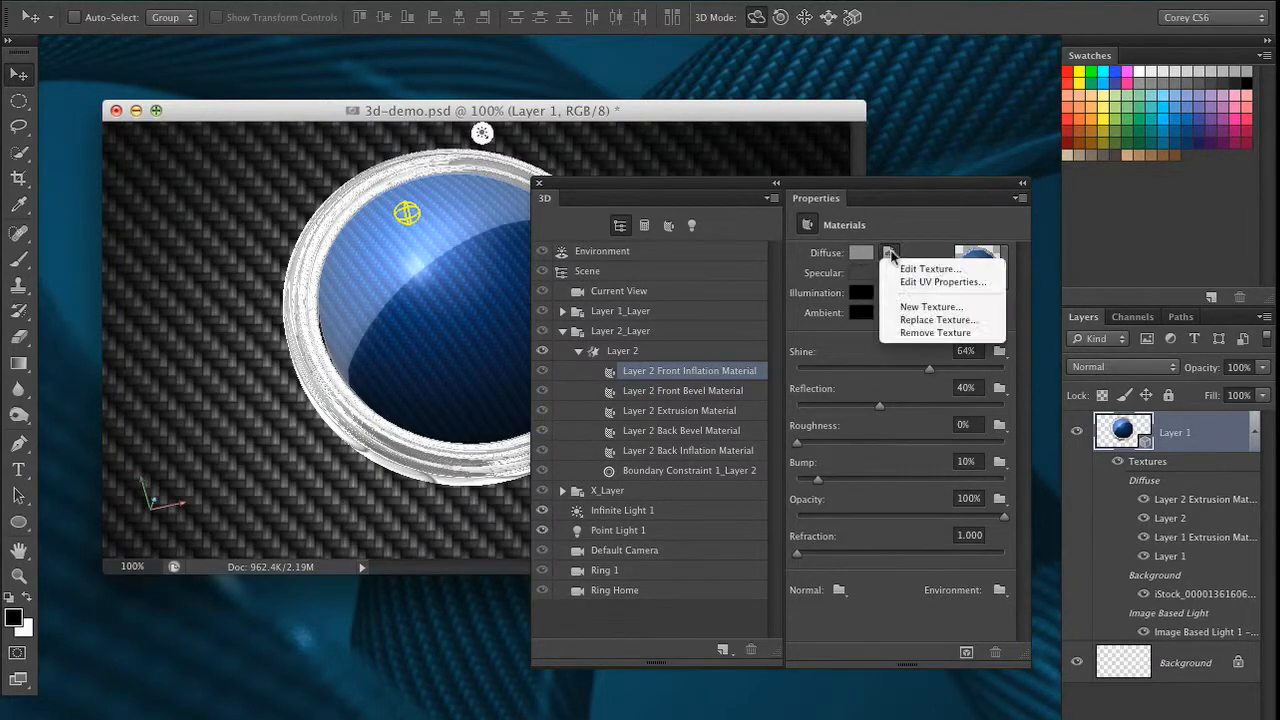
pyautogui.click(974, 270)
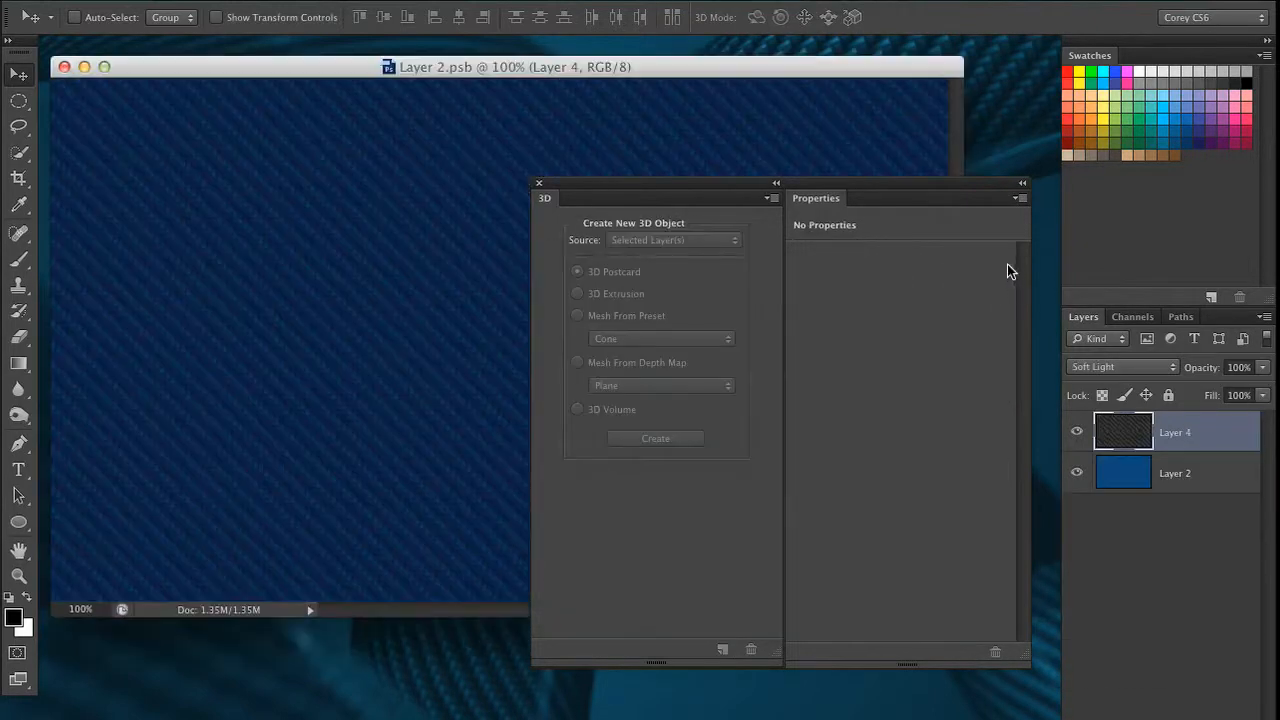
pyautogui.moveTo(763, 187); pyautogui.dragTo(800, 686)
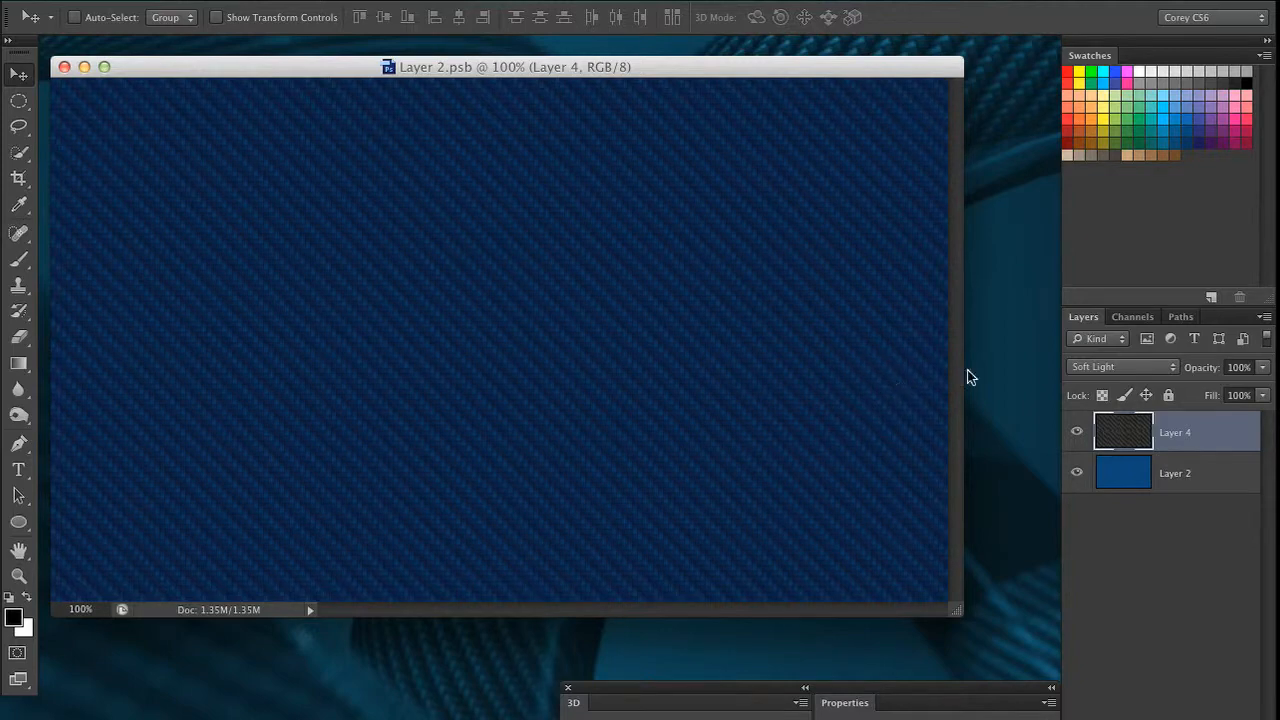
# Hide and show Layer 4 in Layer 2.psb to compare the texture with and without its carbon-fibre pattern
pyautogui.click(1078, 433)
pyautogui.click(1078, 434)
pyautogui.click(1079, 434)
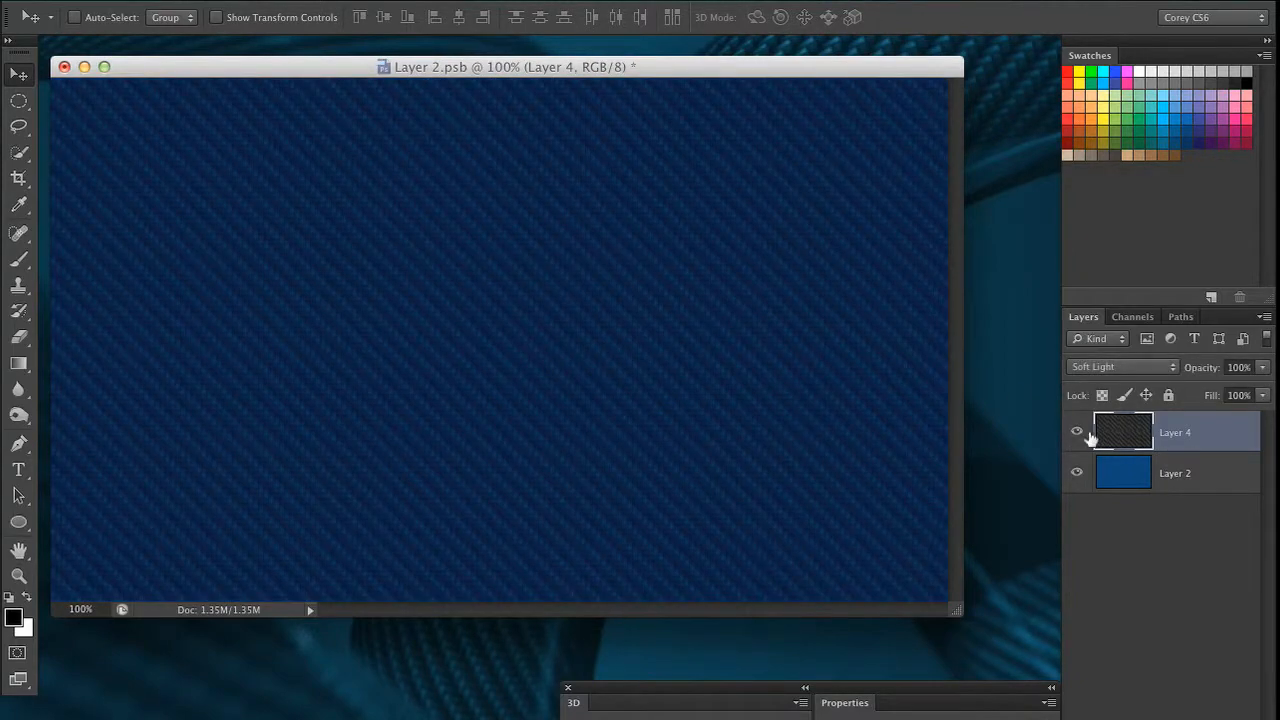
pyautogui.click(1081, 436)
pyautogui.click(1078, 433)
# Preview Layer 4 in Normal blend mode, set it back to Soft Light, and close the texture document
pyautogui.click(1112, 367)
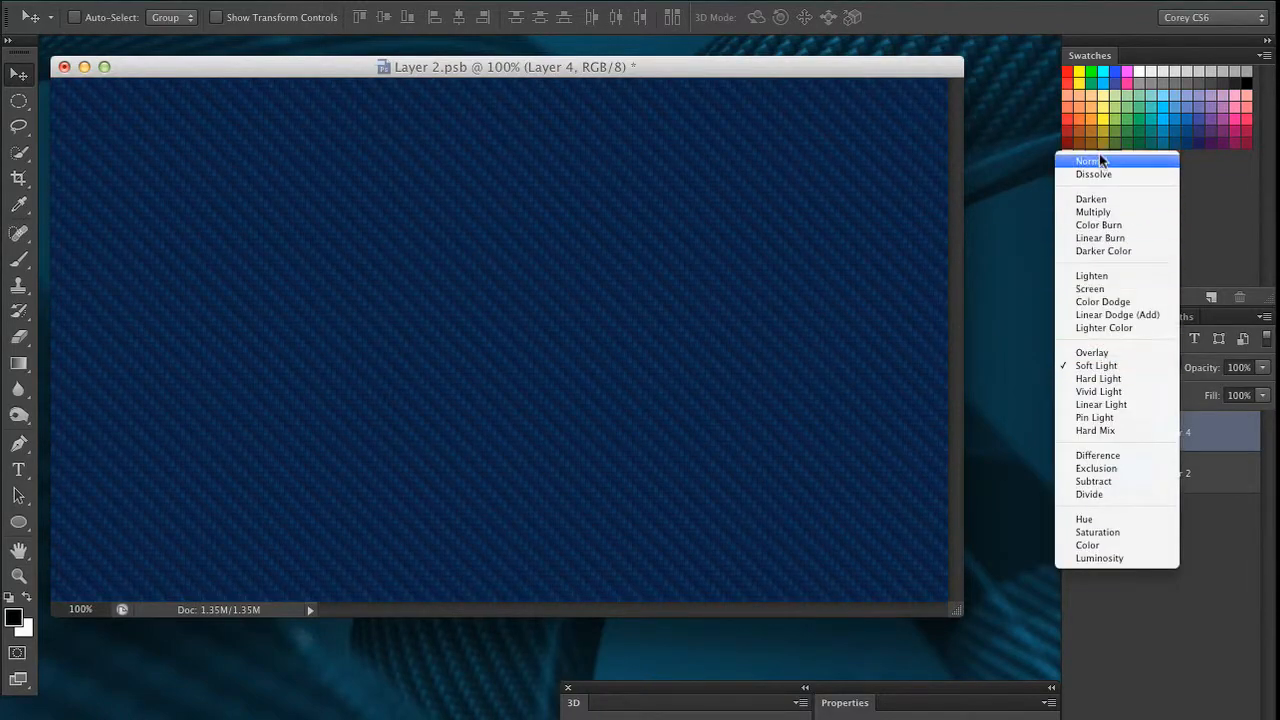
pyautogui.click(1092, 161)
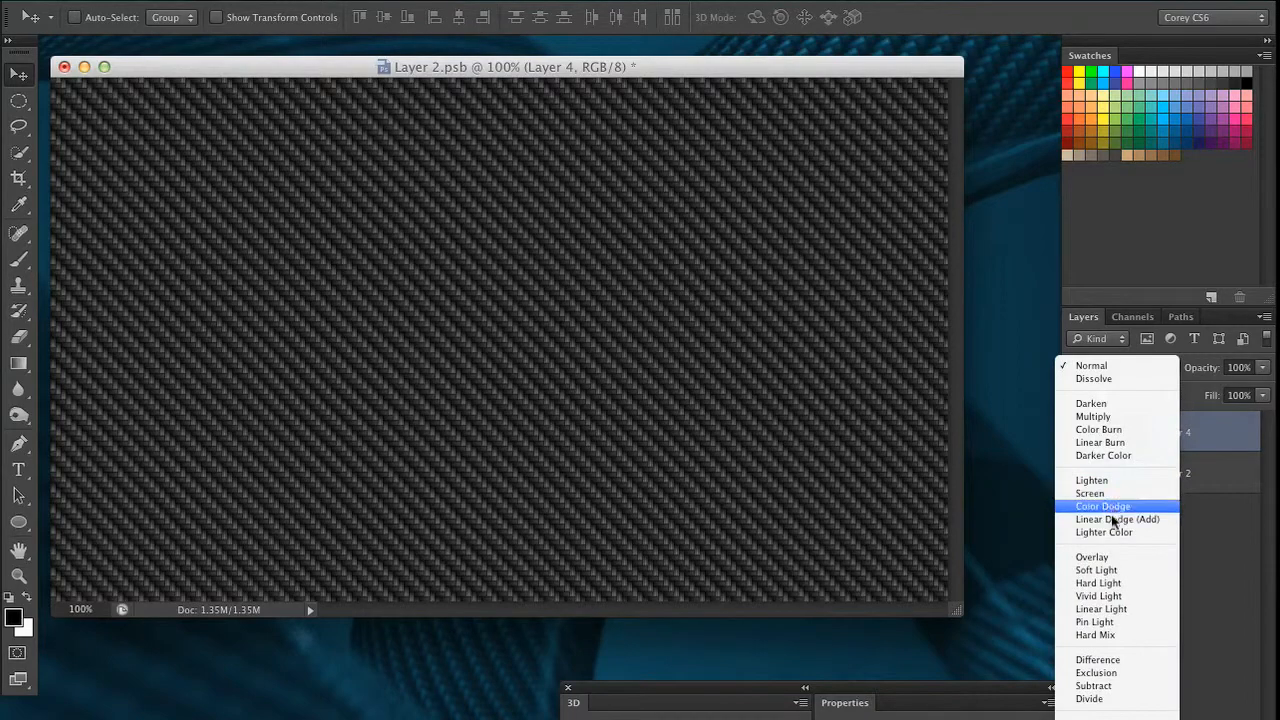
pyautogui.click(1108, 572)
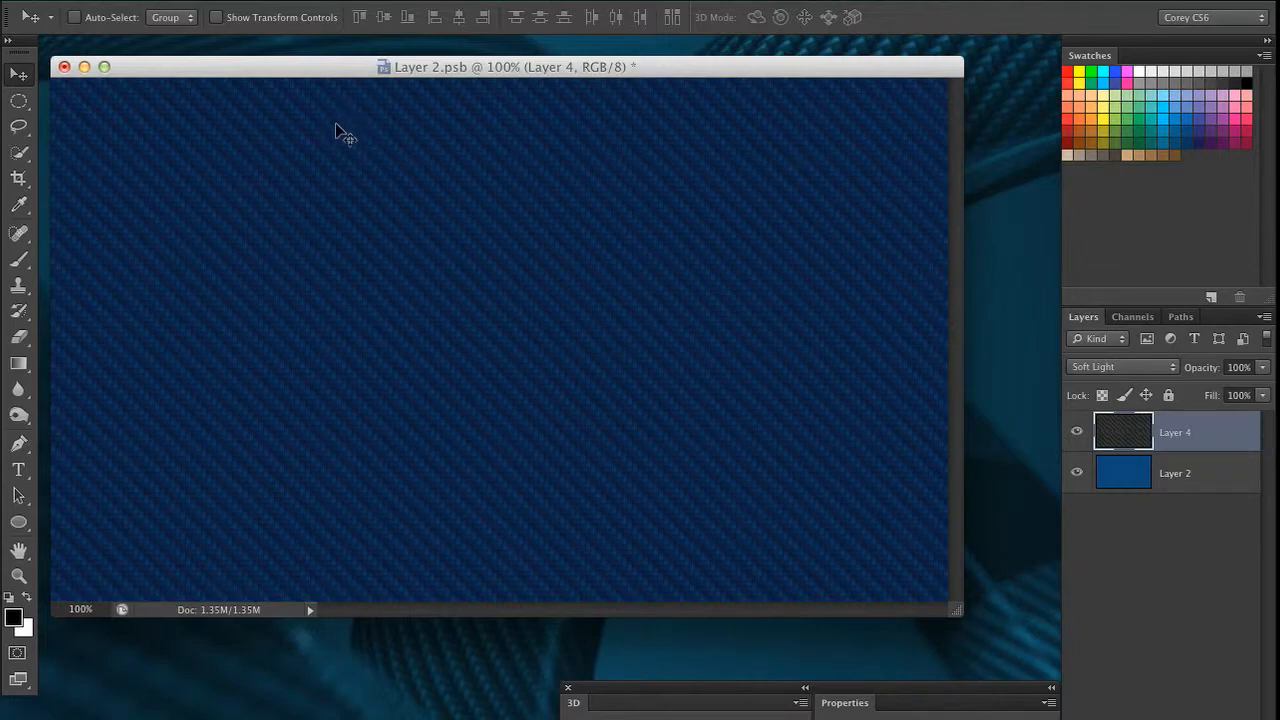
pyautogui.click(64, 67)
pyautogui.click(793, 282)
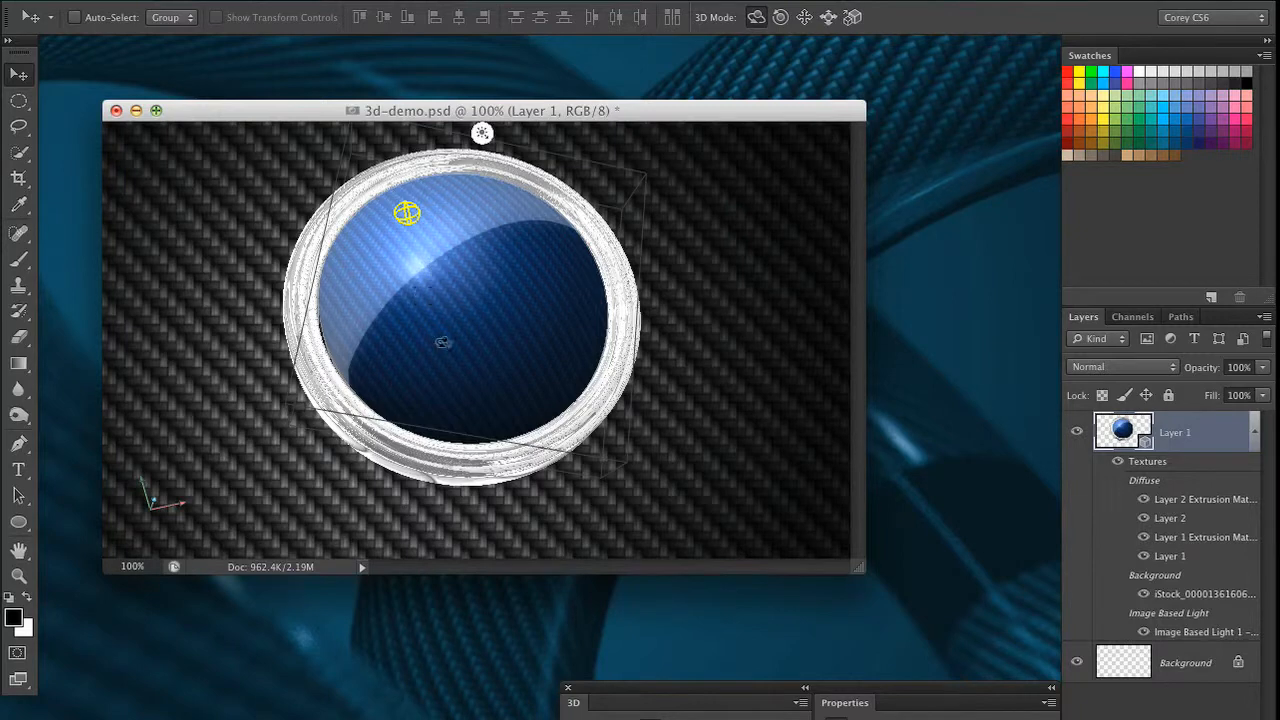
# Open the Layer 2 diffuse texture from the list of textures under Layer 1 of 3d-demo.psd
pyautogui.moveTo(707, 686); pyautogui.dragTo(609, 195)
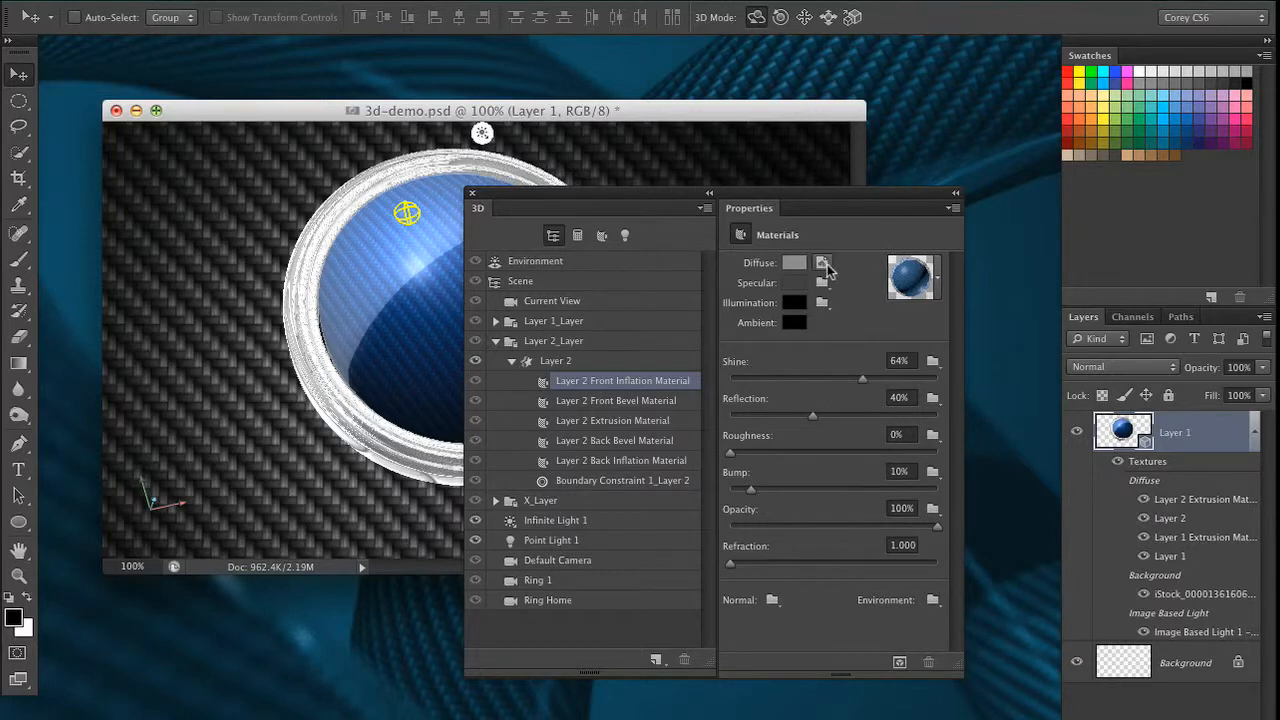
pyautogui.moveTo(1083, 317); pyautogui.dragTo(145, 193)
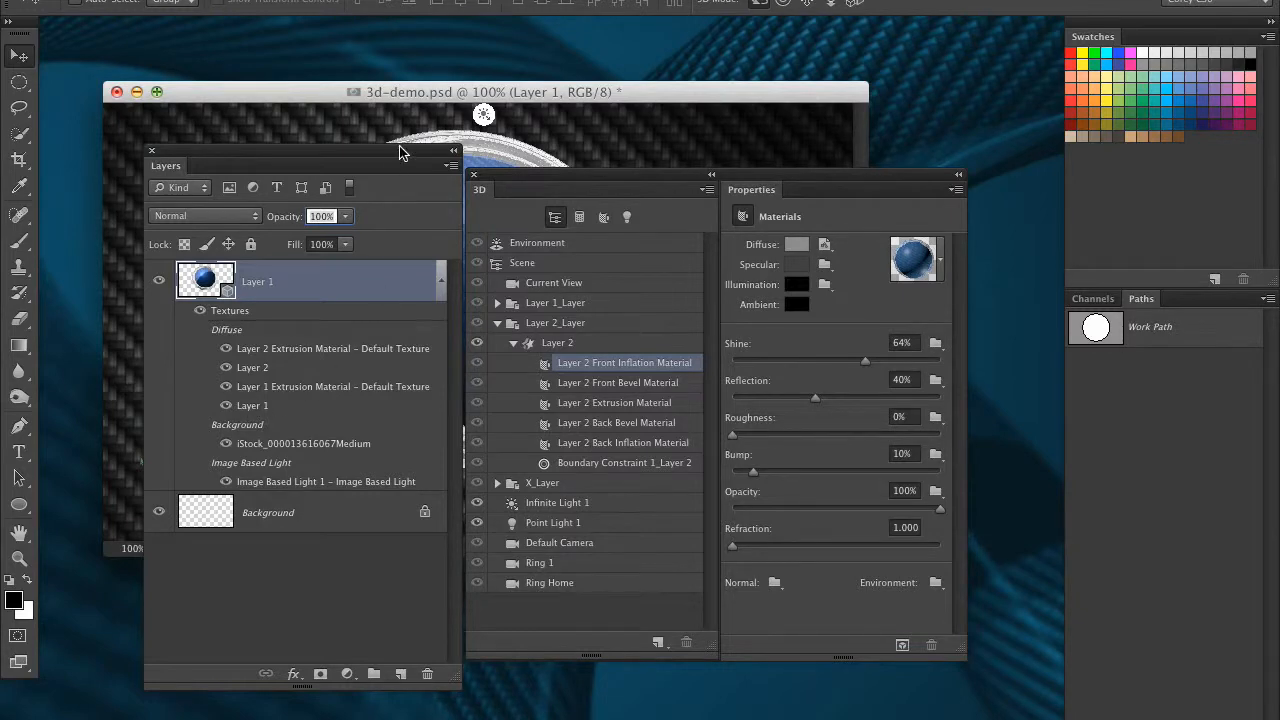
pyautogui.moveTo(400, 155); pyautogui.dragTo(878, 179)
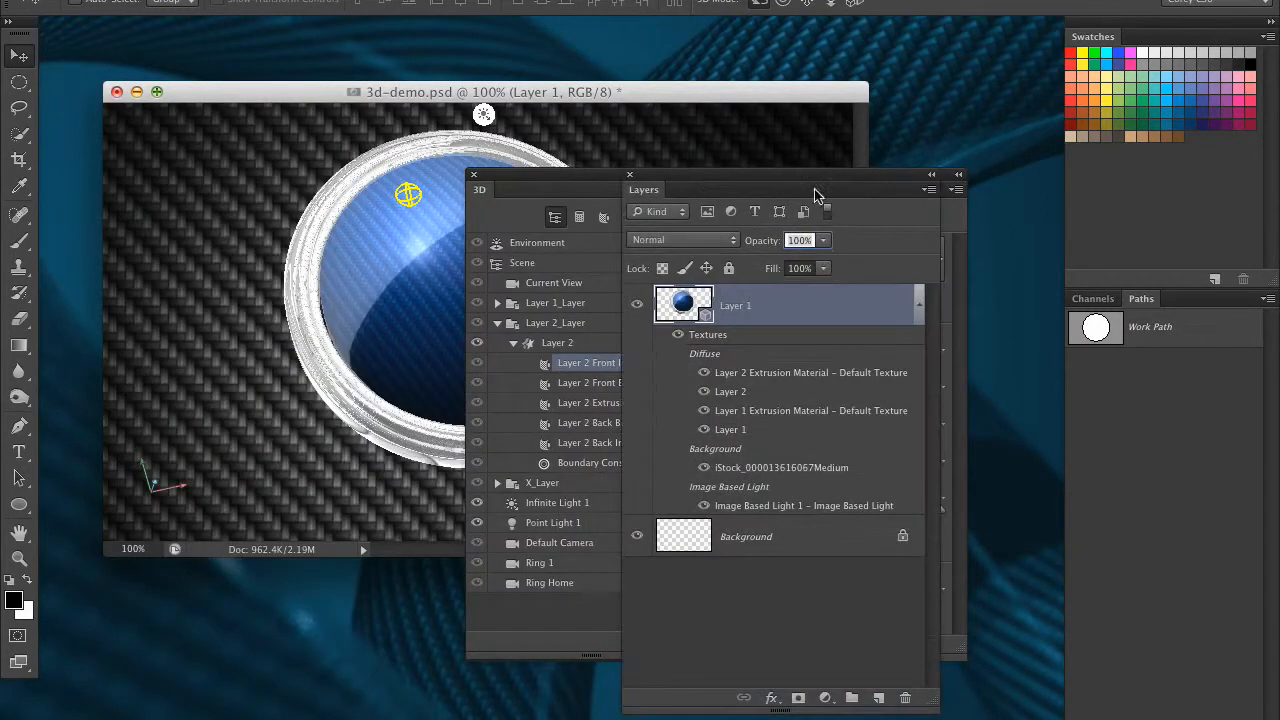
pyautogui.doubleClick(738, 395)
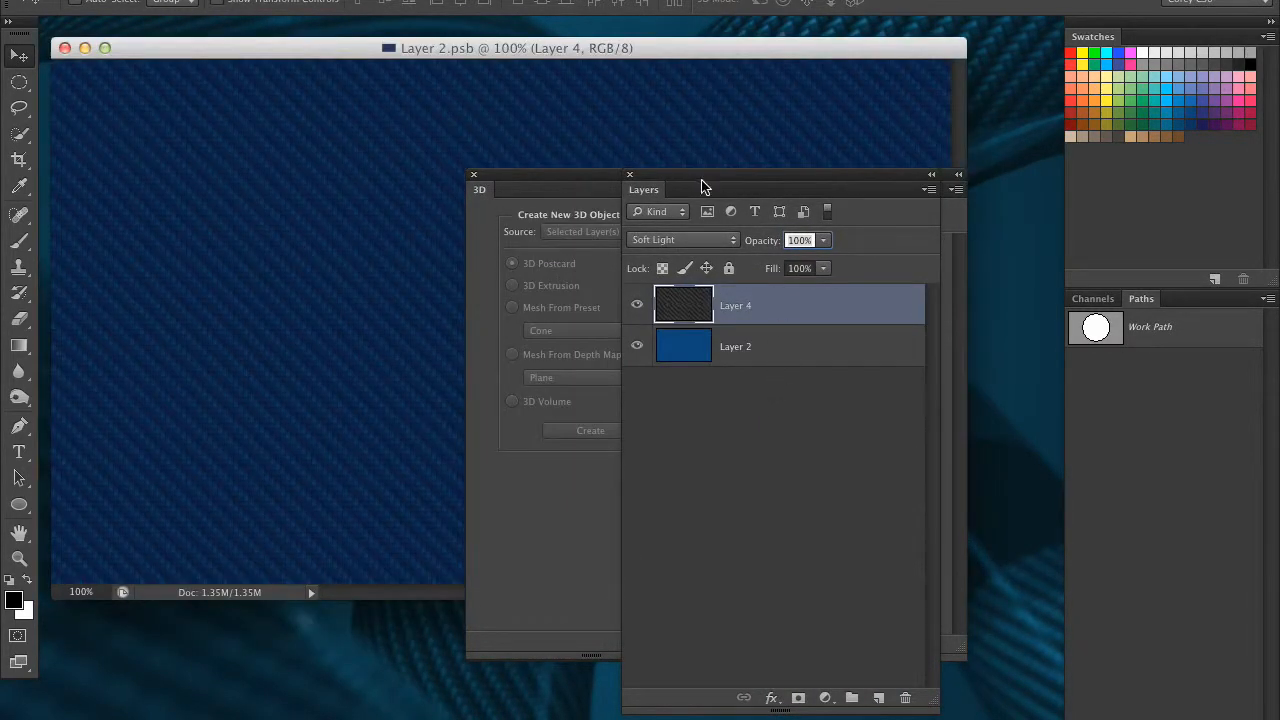
# Examine the whole Layer 2.psb texture, close it, and bring the 3D material settings back into view
pyautogui.moveTo(688, 176); pyautogui.dragTo(964, 325)
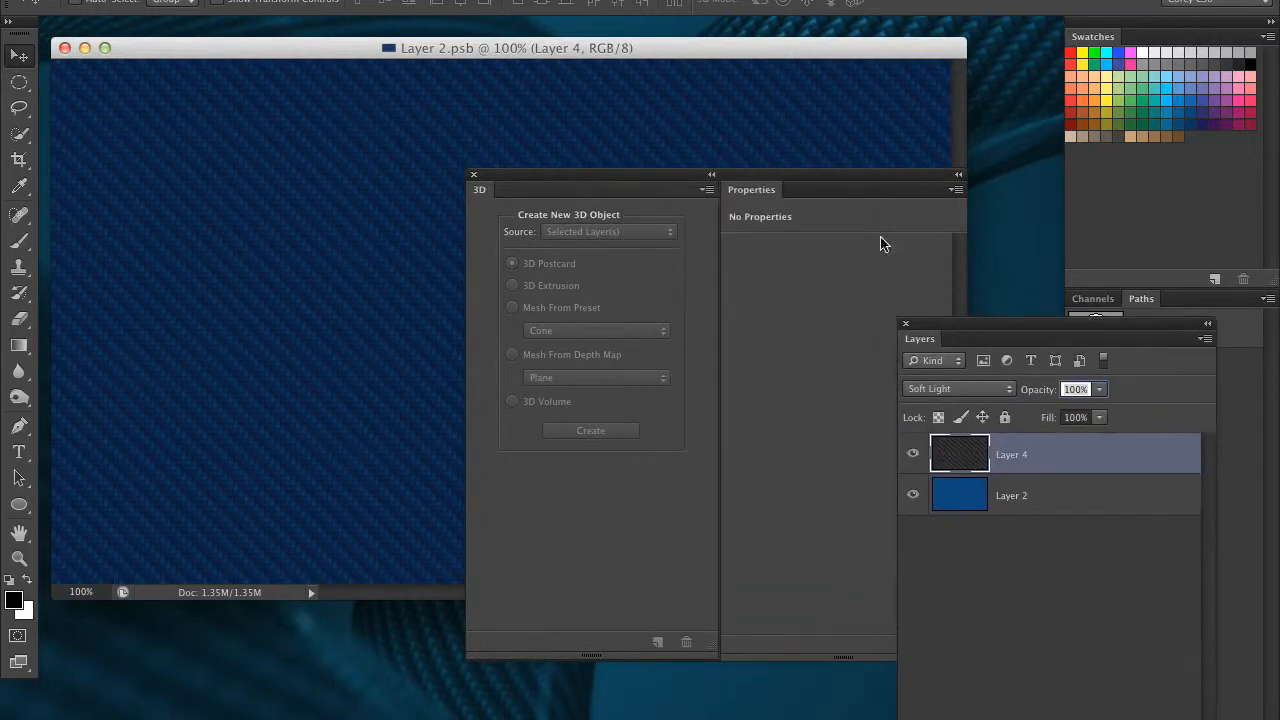
pyautogui.moveTo(755, 182); pyautogui.dragTo(565, 682)
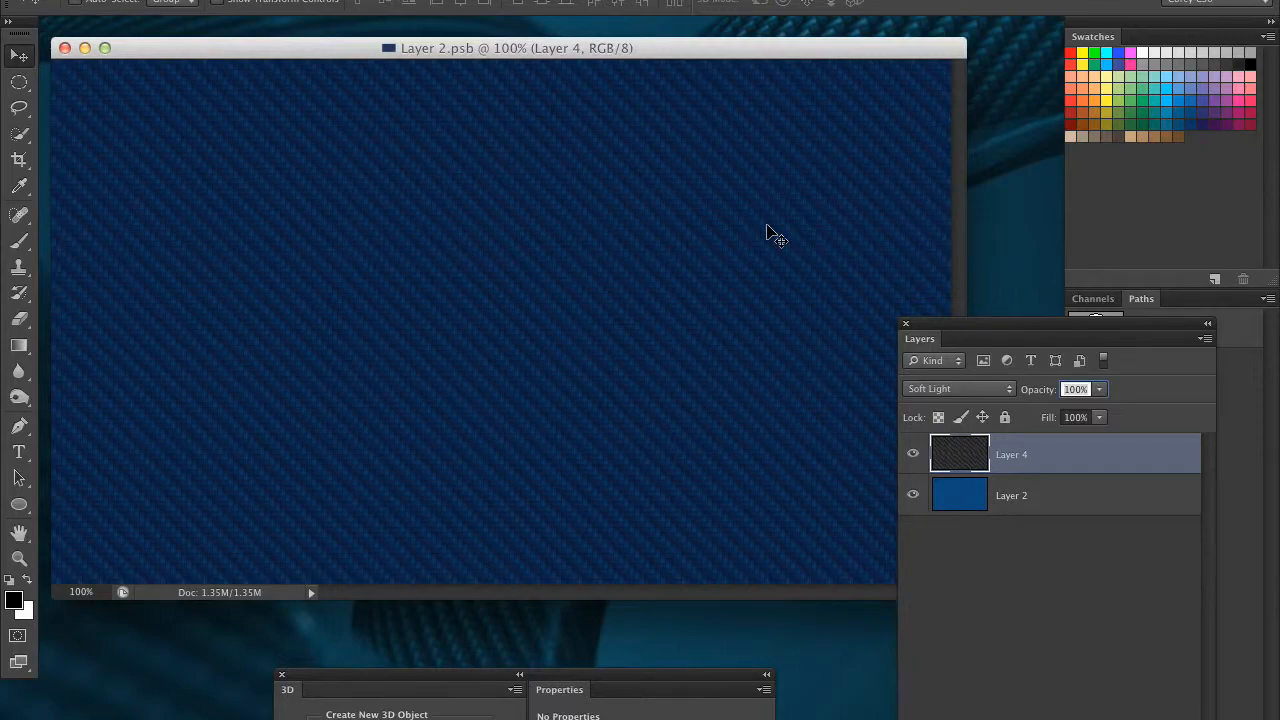
pyautogui.press('super+w')
pyautogui.moveTo(574, 676); pyautogui.dragTo(851, 160)
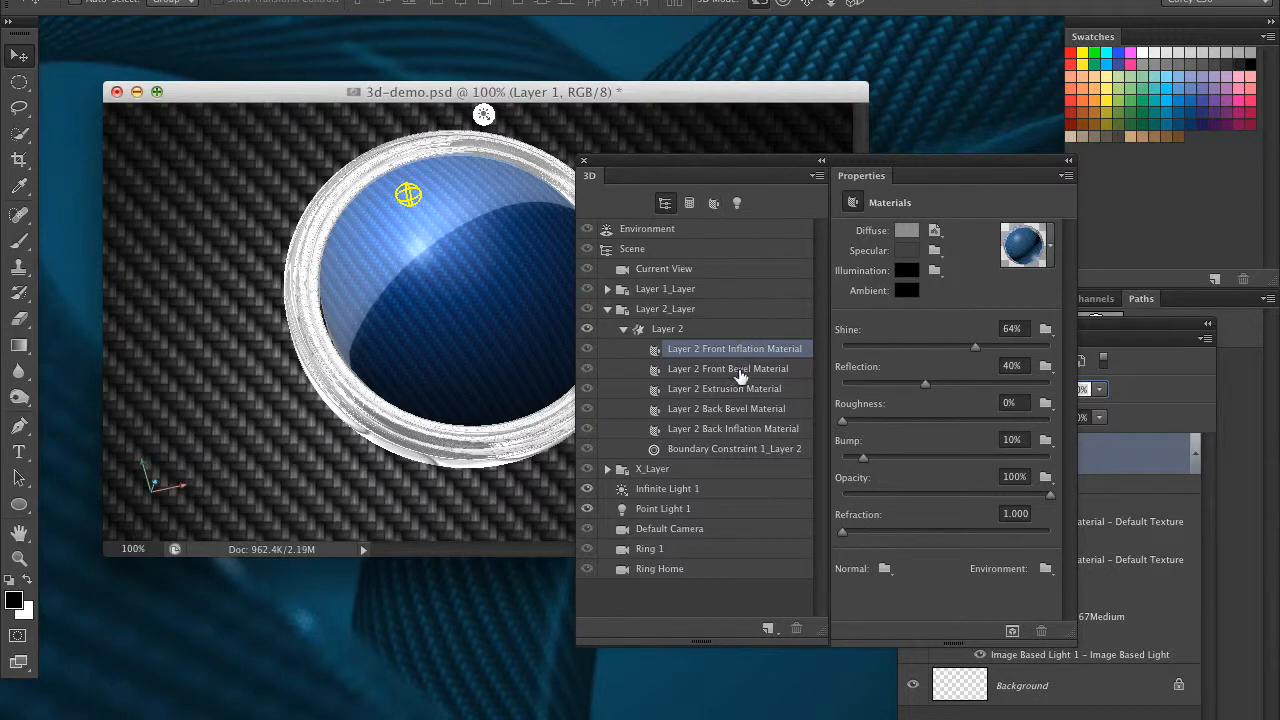
# Set the Shine of the Layer 2 Extrusion Material to 40% and reselect the Layer 2 Front Inflation Material
pyautogui.click(733, 390)
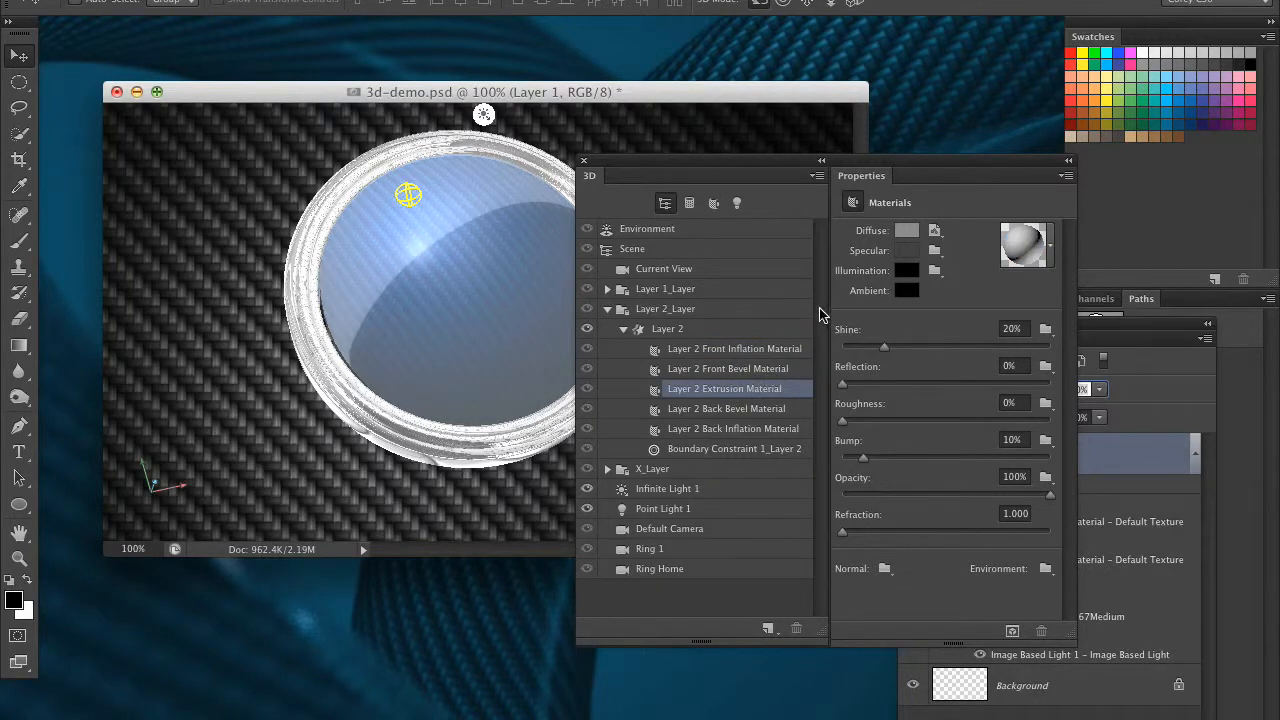
pyautogui.moveTo(885, 348); pyautogui.dragTo(925, 349)
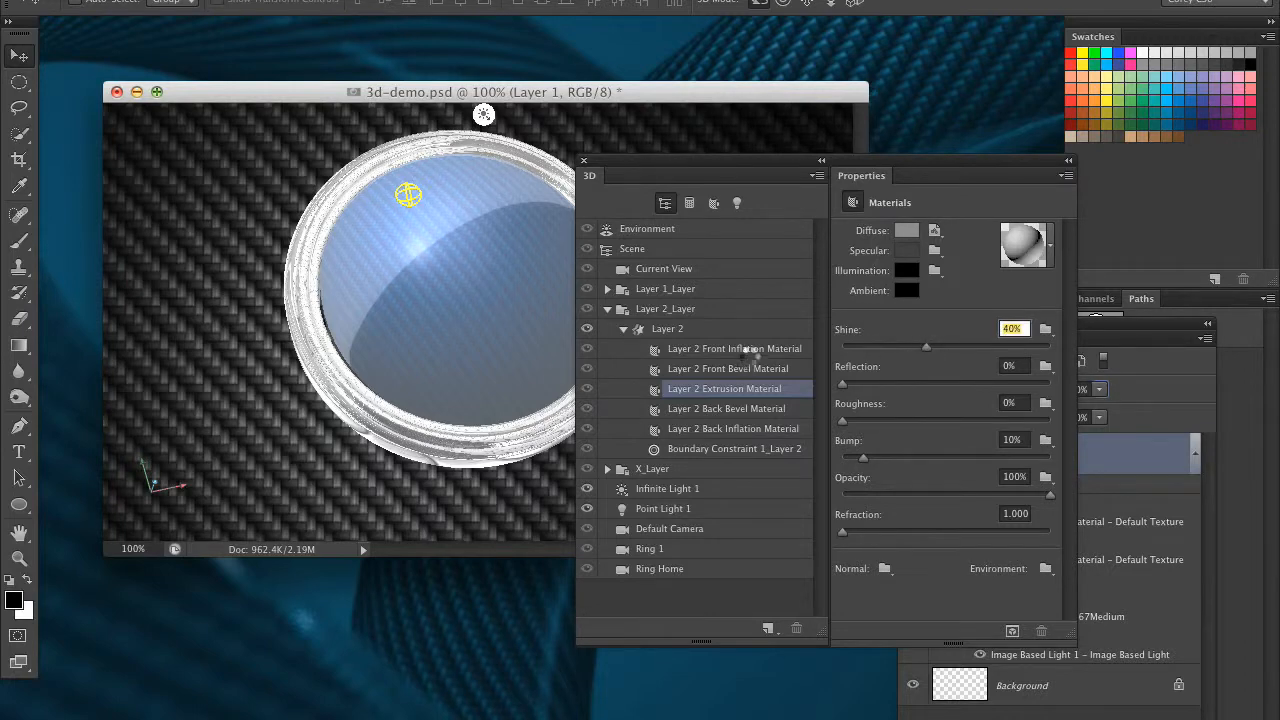
pyautogui.click(752, 350)
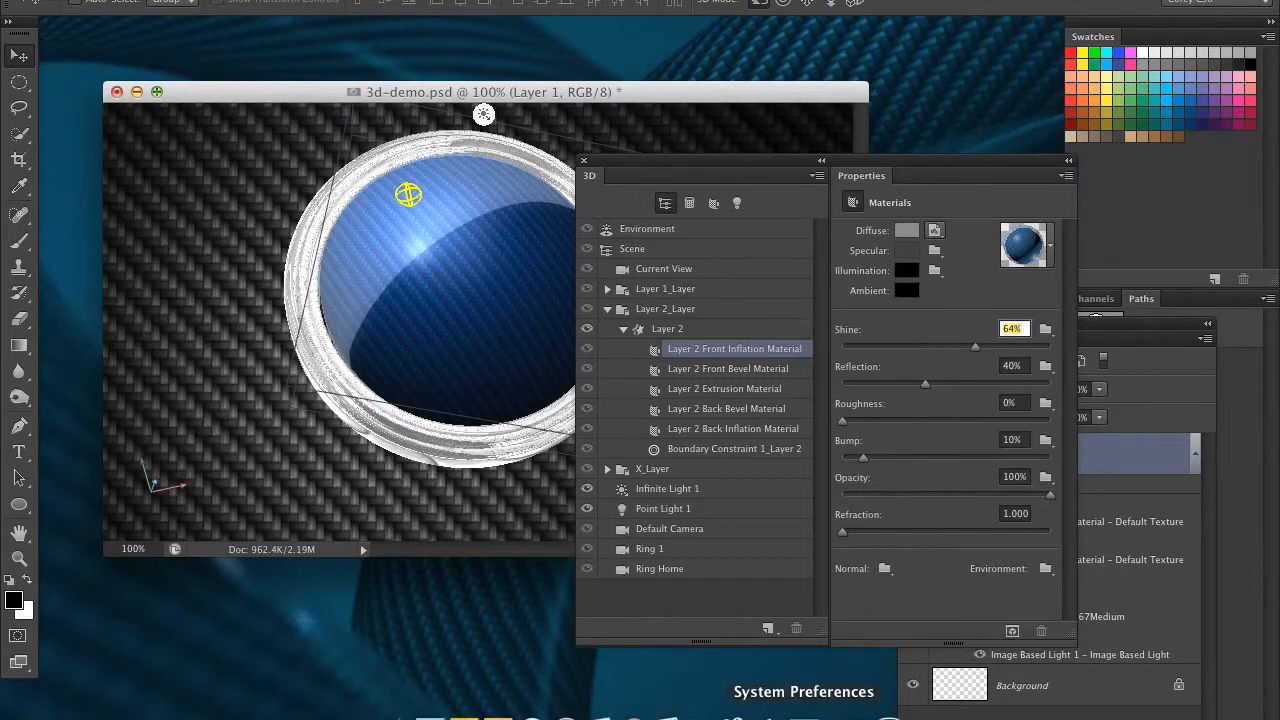
# Open the document named 3 and select the Layer 1 Front Inflation Material of its gold disc
pyautogui.click(855, 710)
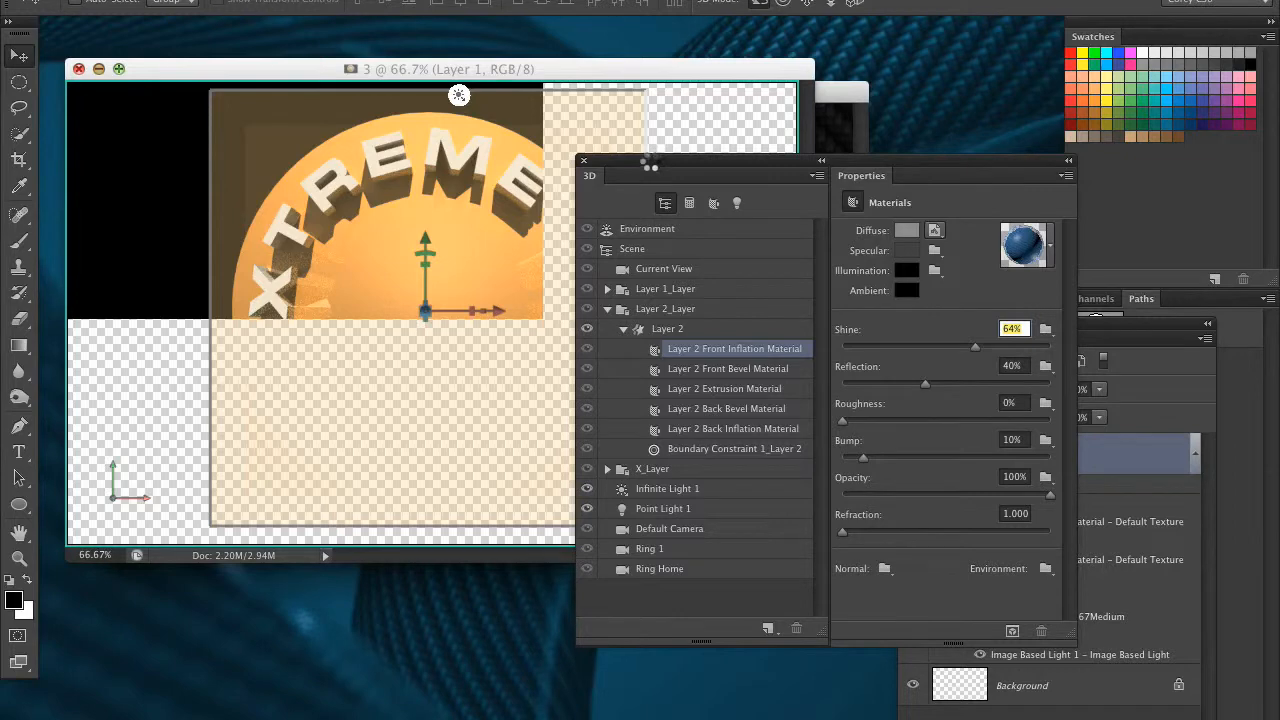
pyautogui.moveTo(651, 161); pyautogui.dragTo(813, 130)
pyautogui.click(771, 260)
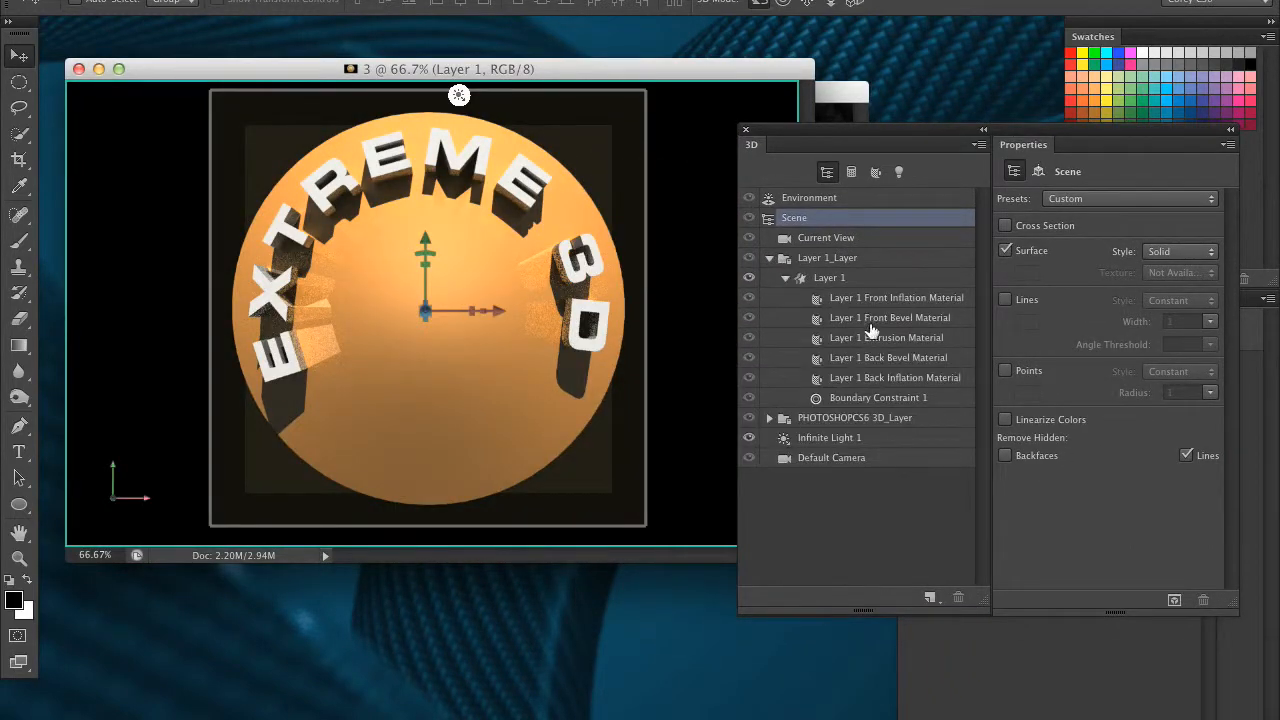
pyautogui.click(900, 300)
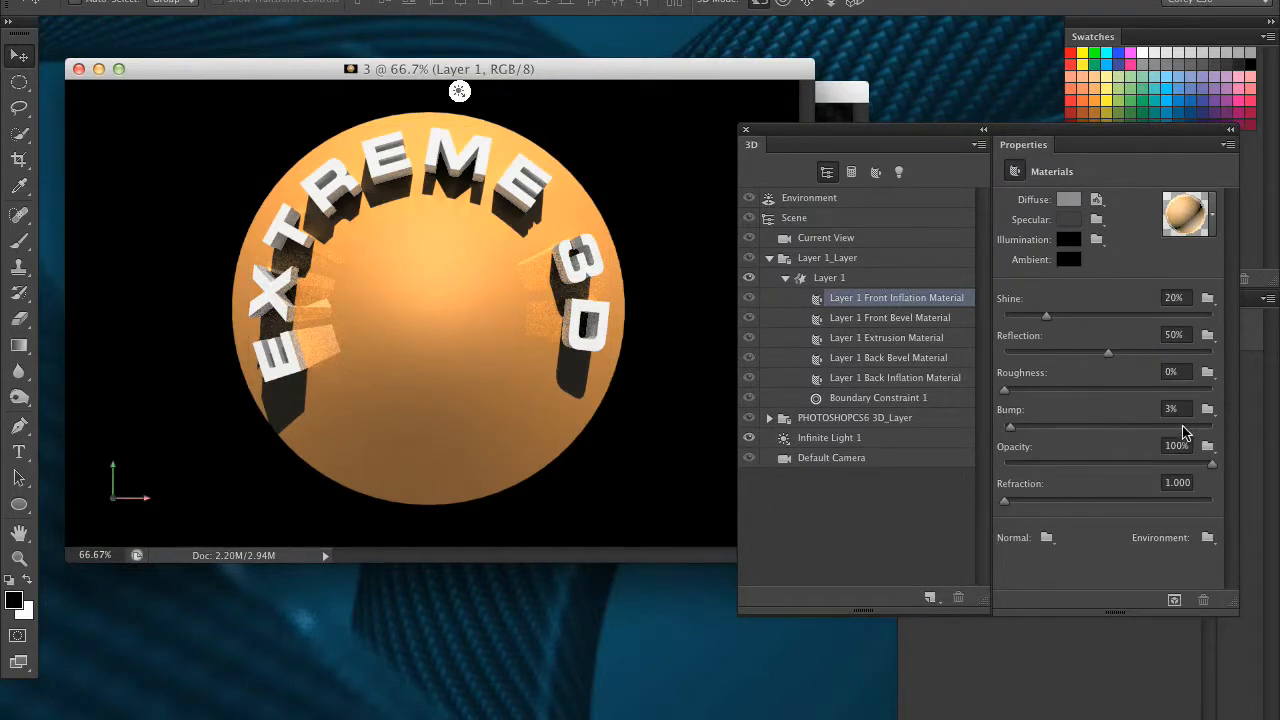
pyautogui.click(1000, 121)
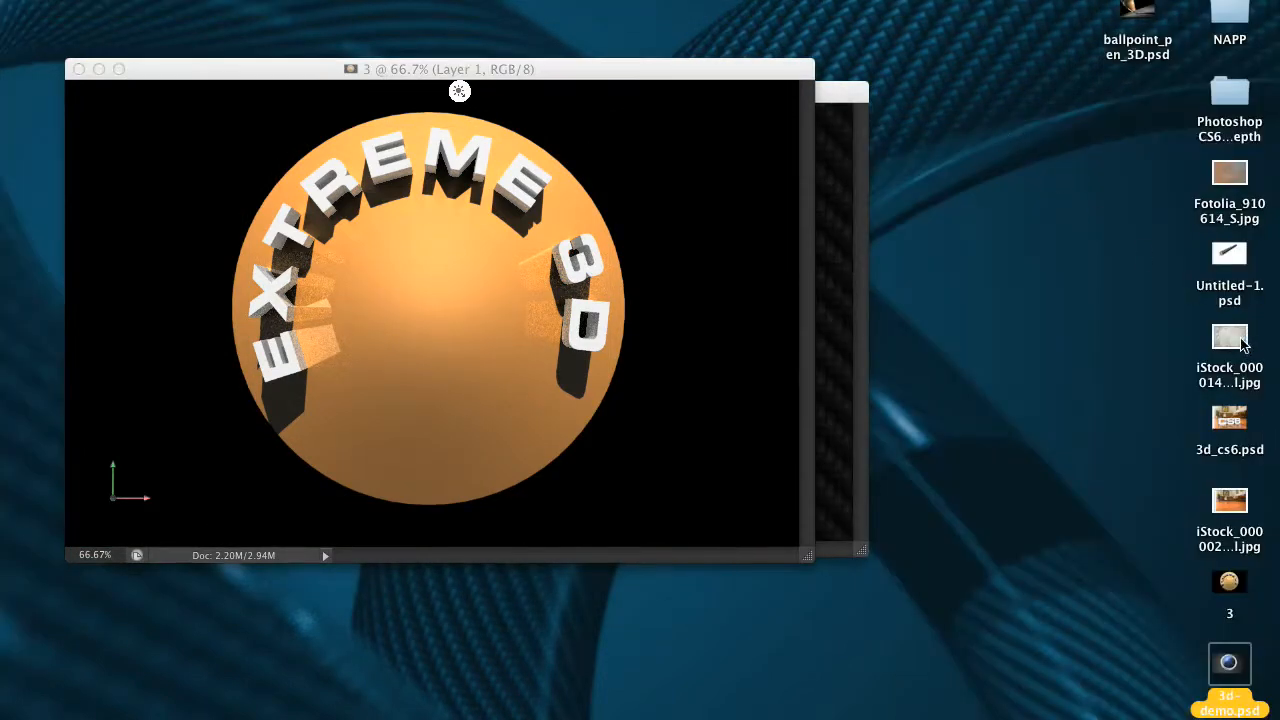
pyautogui.click(1243, 343)
pyautogui.press('space')
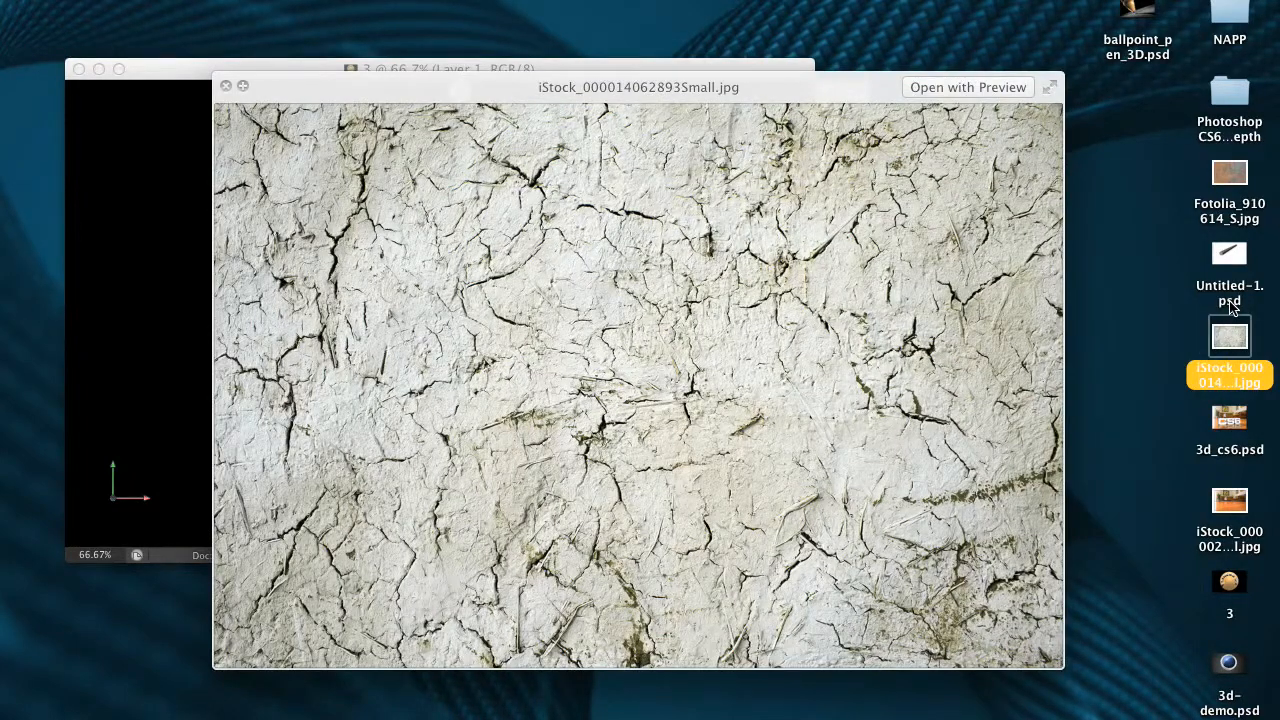
pyautogui.press('space')
pyautogui.click(781, 314)
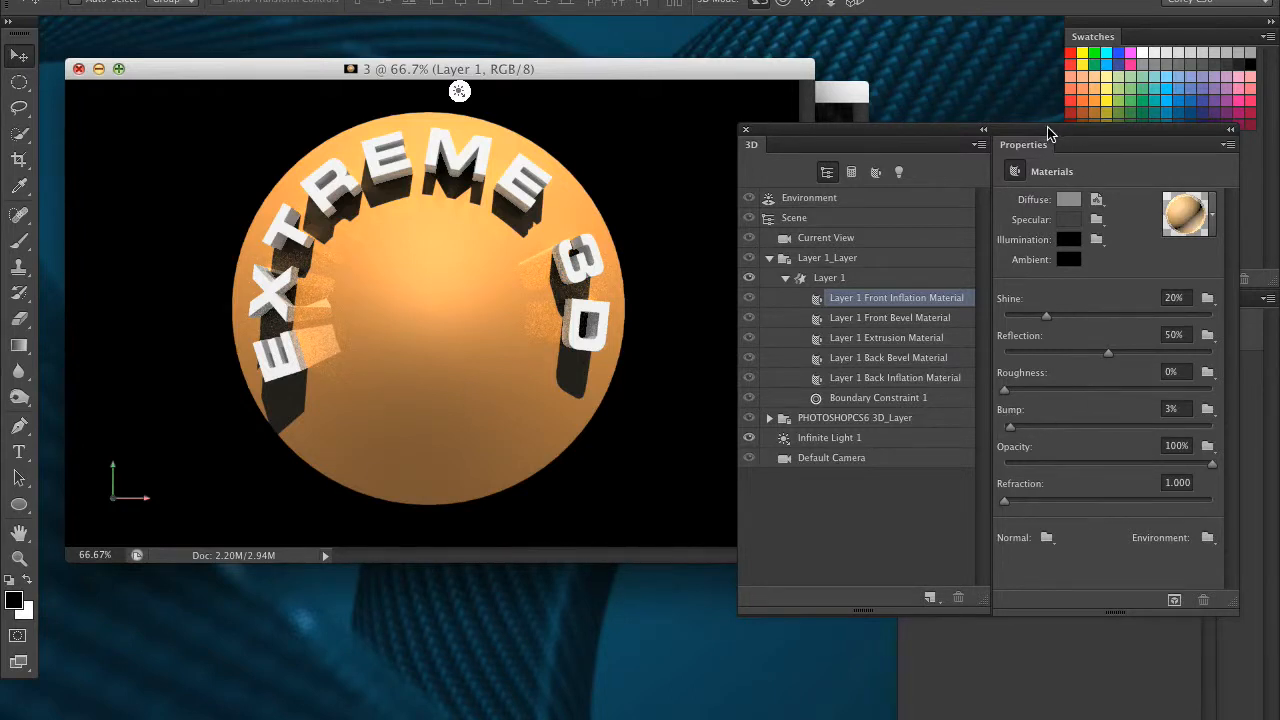
pyautogui.moveTo(1056, 130); pyautogui.dragTo(797, 142)
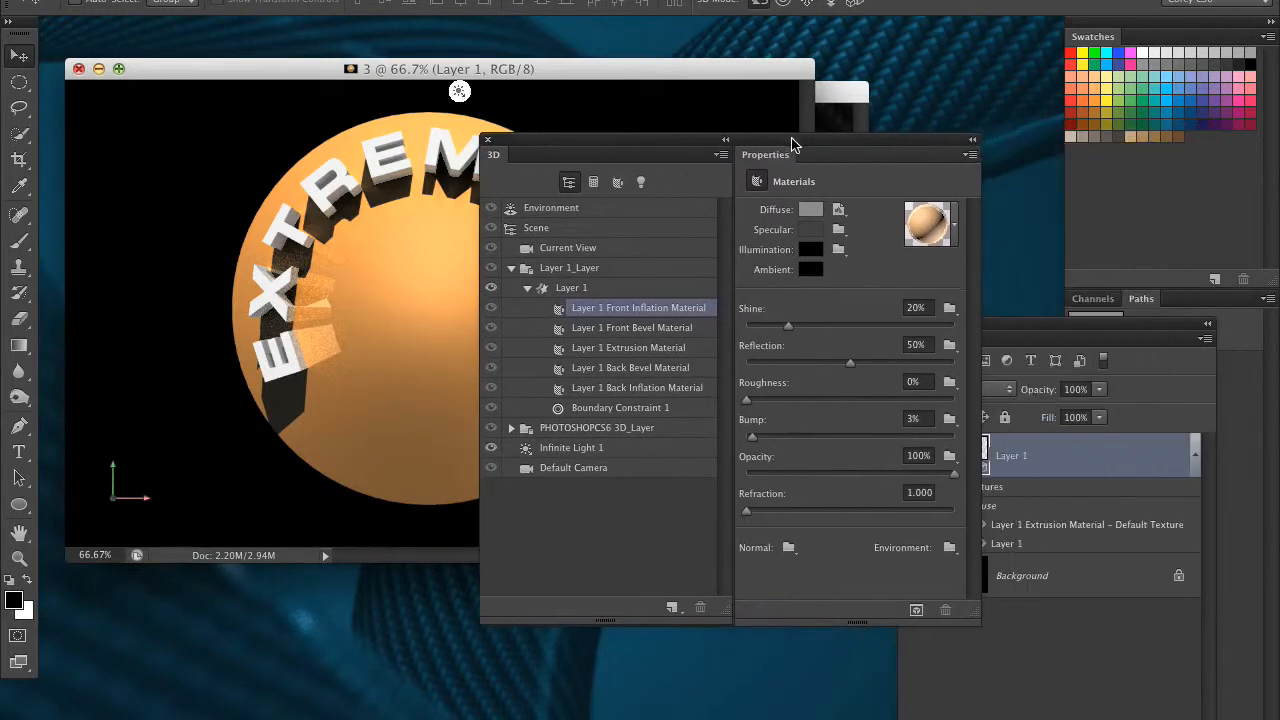
pyautogui.click(946, 421)
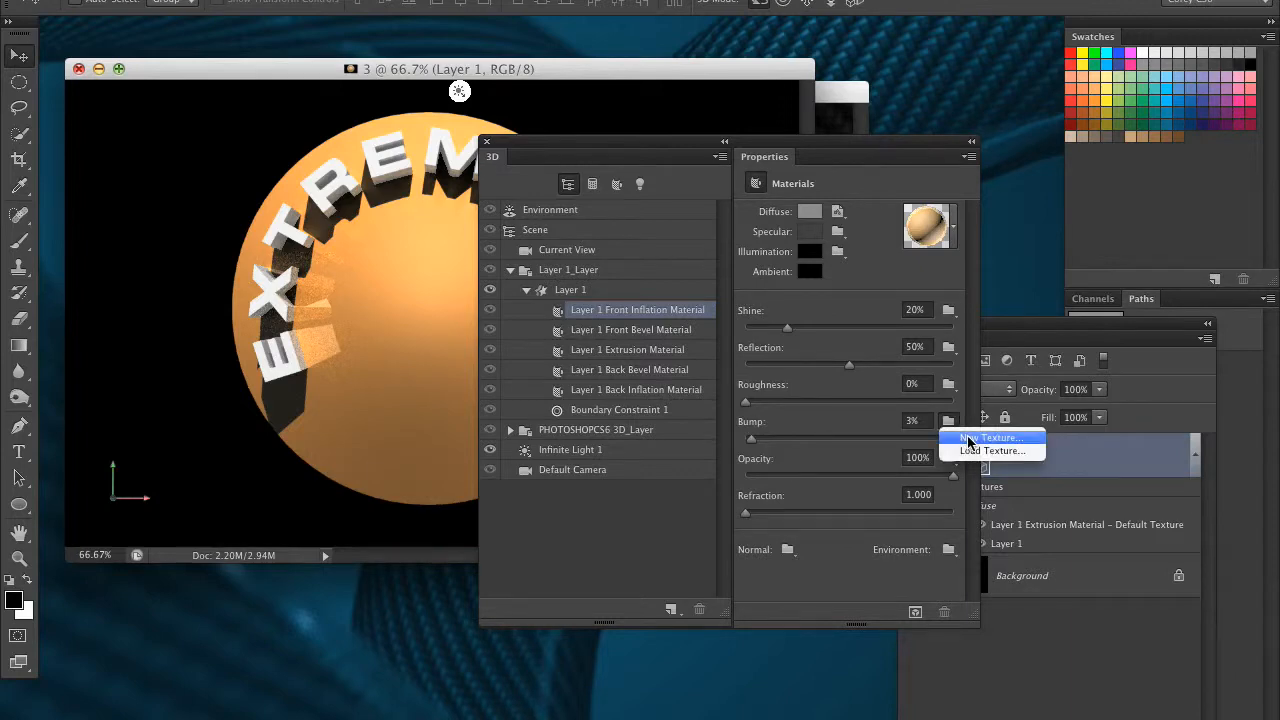
pyautogui.click(976, 451)
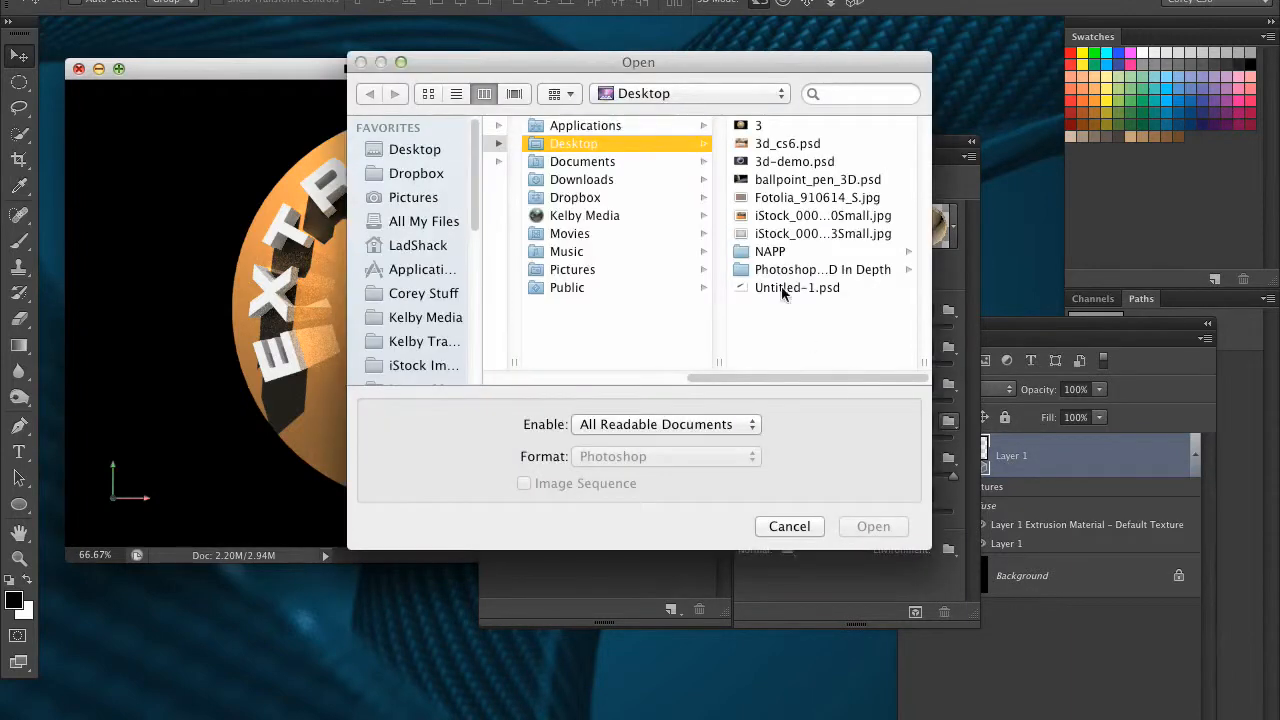
pyautogui.click(811, 232)
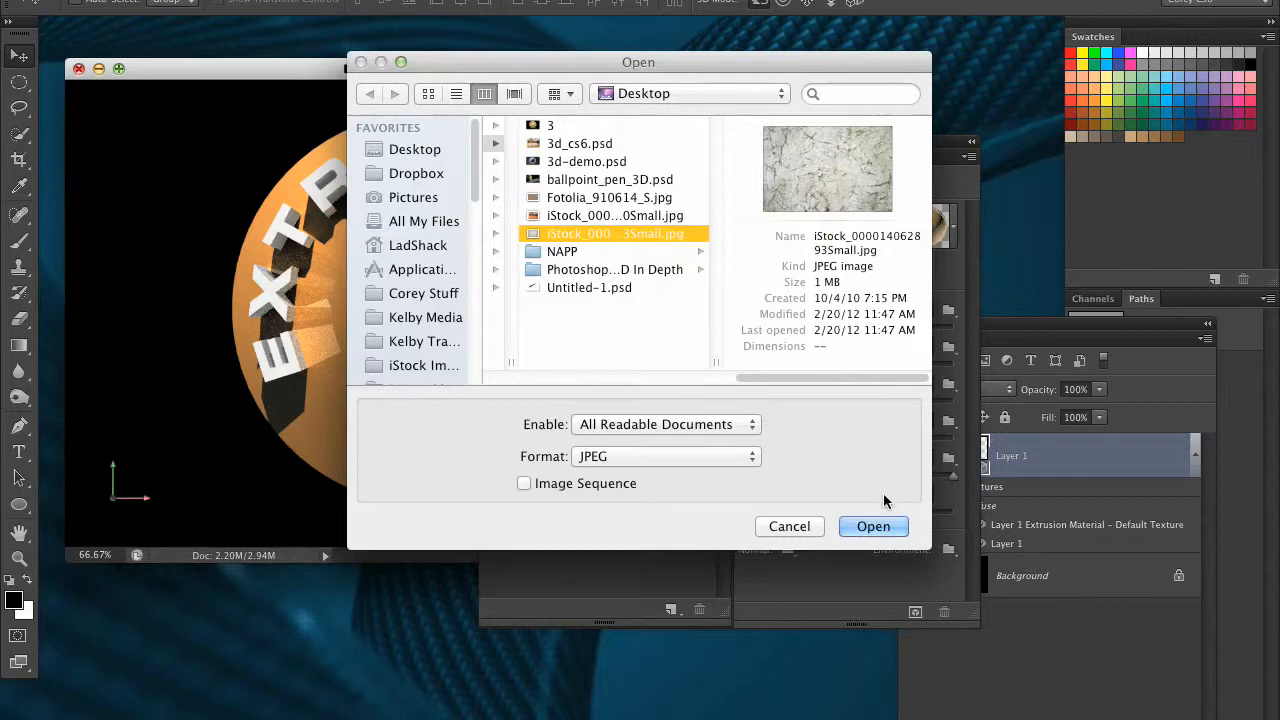
pyautogui.click(877, 523)
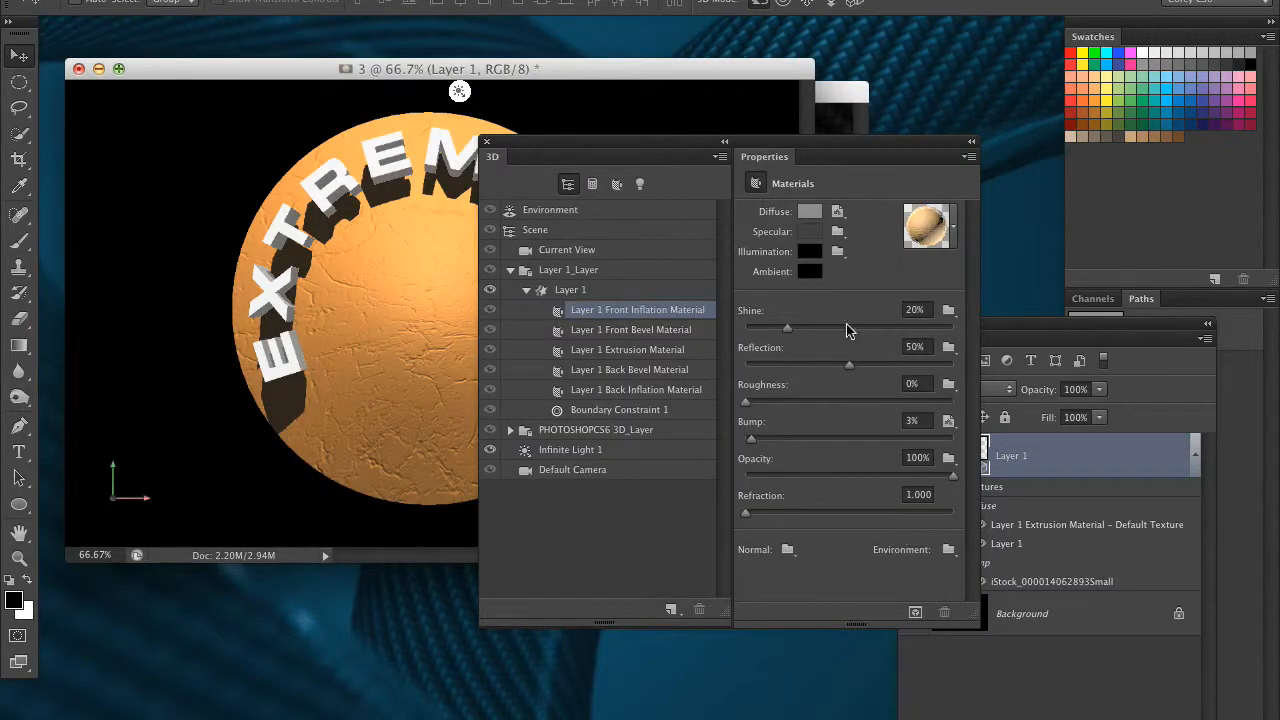
pyautogui.moveTo(712, 138); pyautogui.dragTo(883, 150)
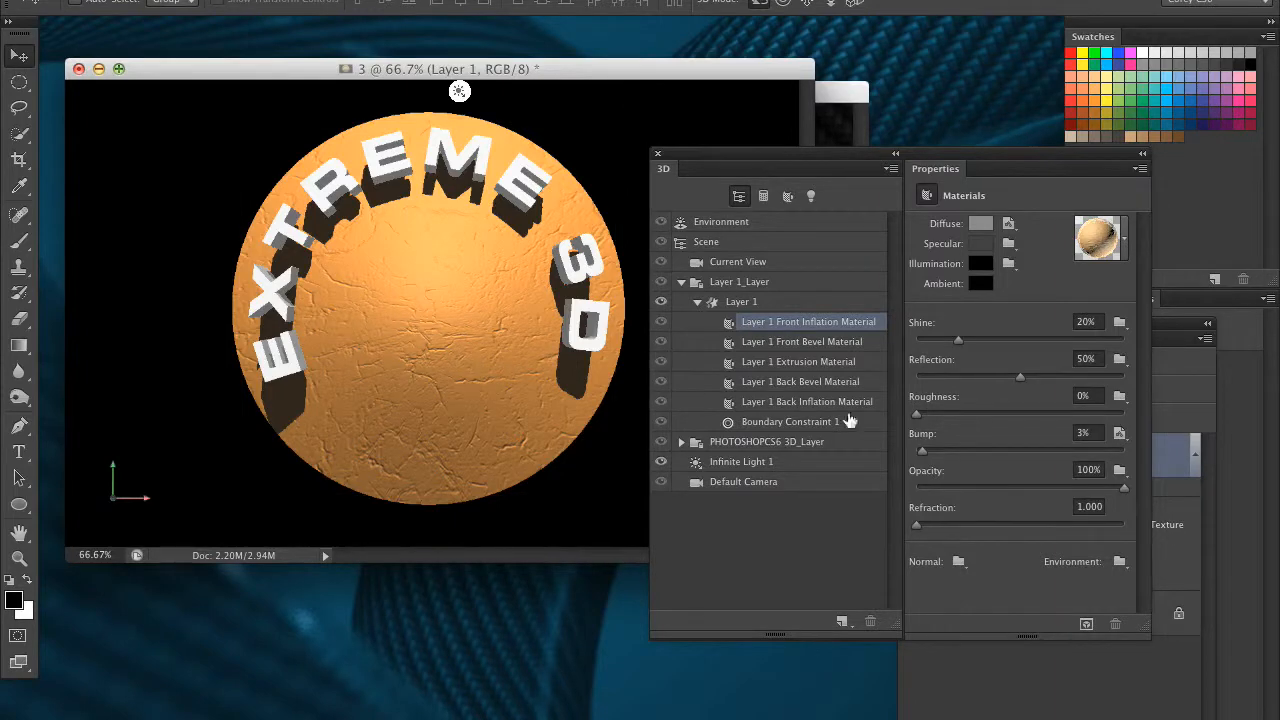
# Set the Bump of the Layer 1 Front Inflation Material to 5% and rearrange the floating panels to expose Layer 1's texture list
pyautogui.moveTo(921, 452)
pyautogui.mouseDown()
pyautogui.moveTo(1059, 456)
pyautogui.moveTo(925, 451)
pyautogui.mouseUp()
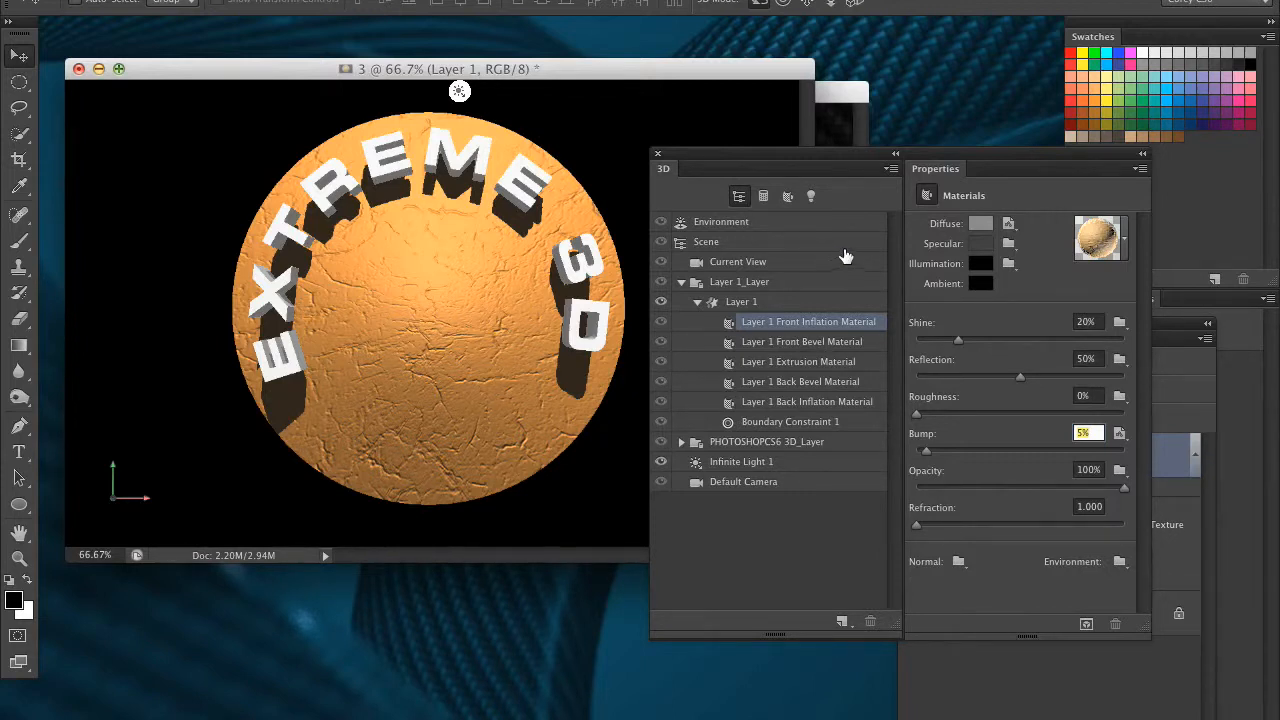
pyautogui.moveTo(955, 170); pyautogui.dragTo(792, 192)
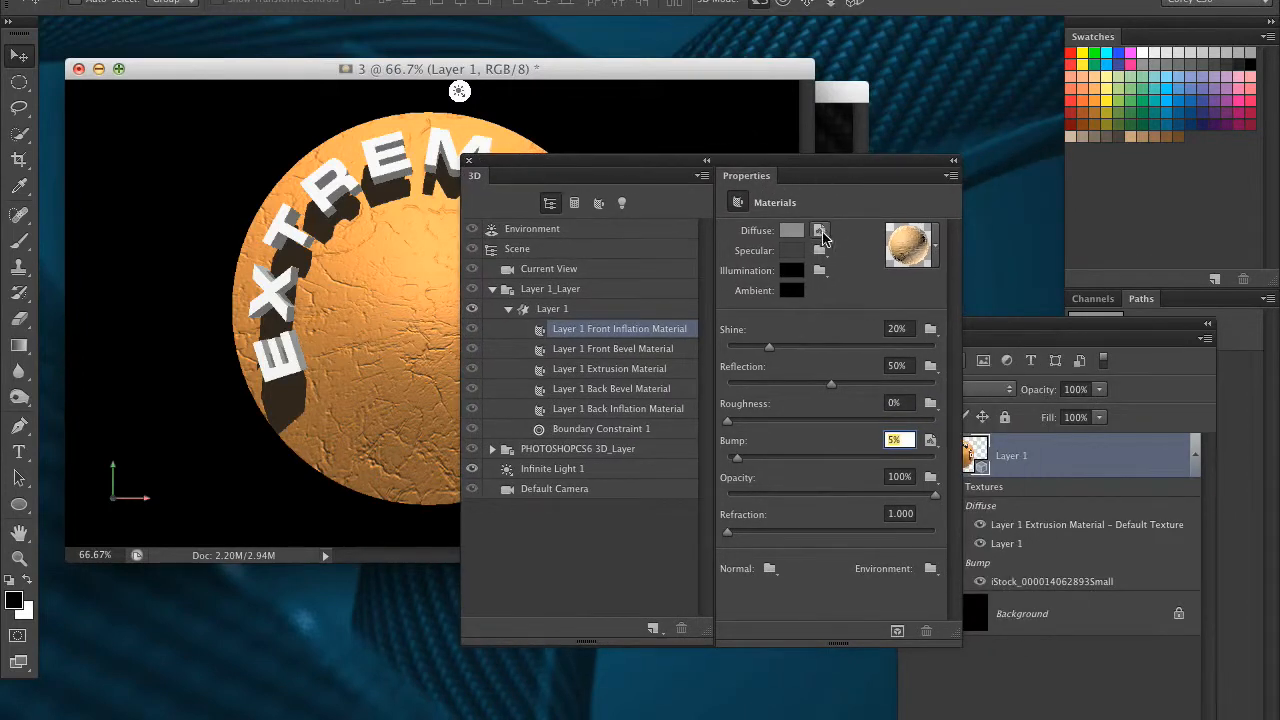
pyautogui.moveTo(869, 165); pyautogui.dragTo(746, 173)
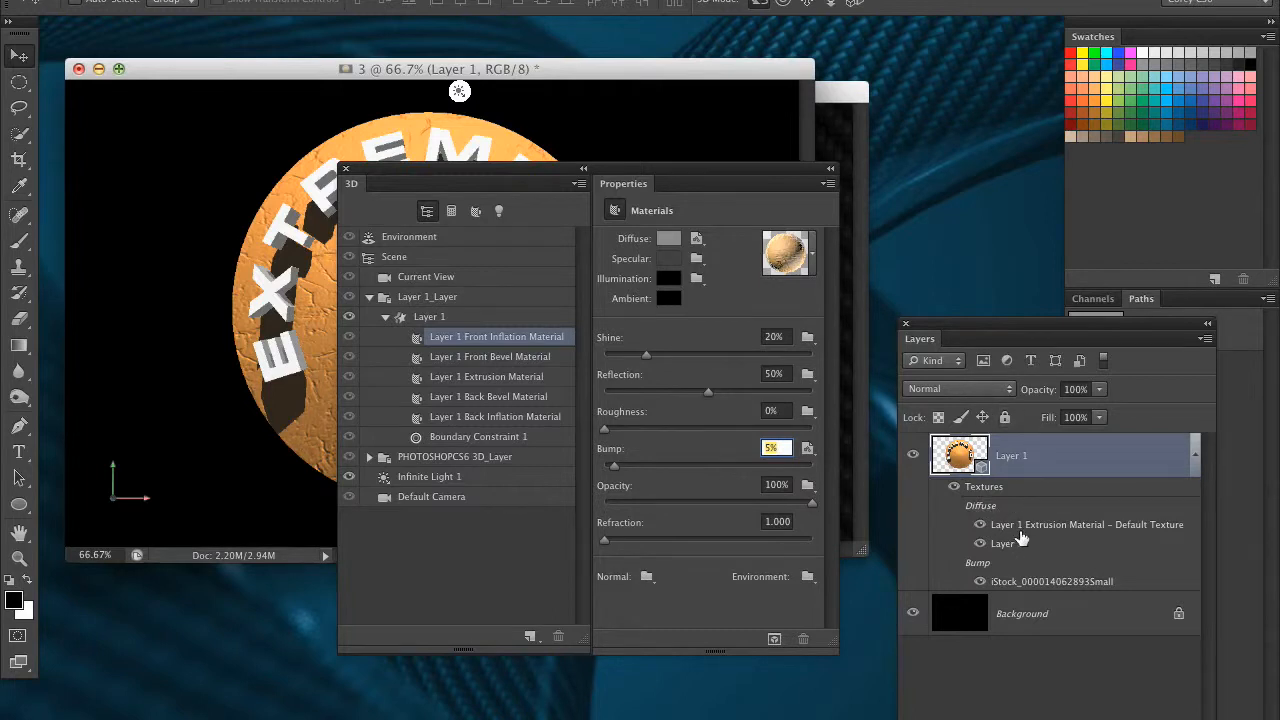
pyautogui.moveTo(970, 326); pyautogui.dragTo(983, 96)
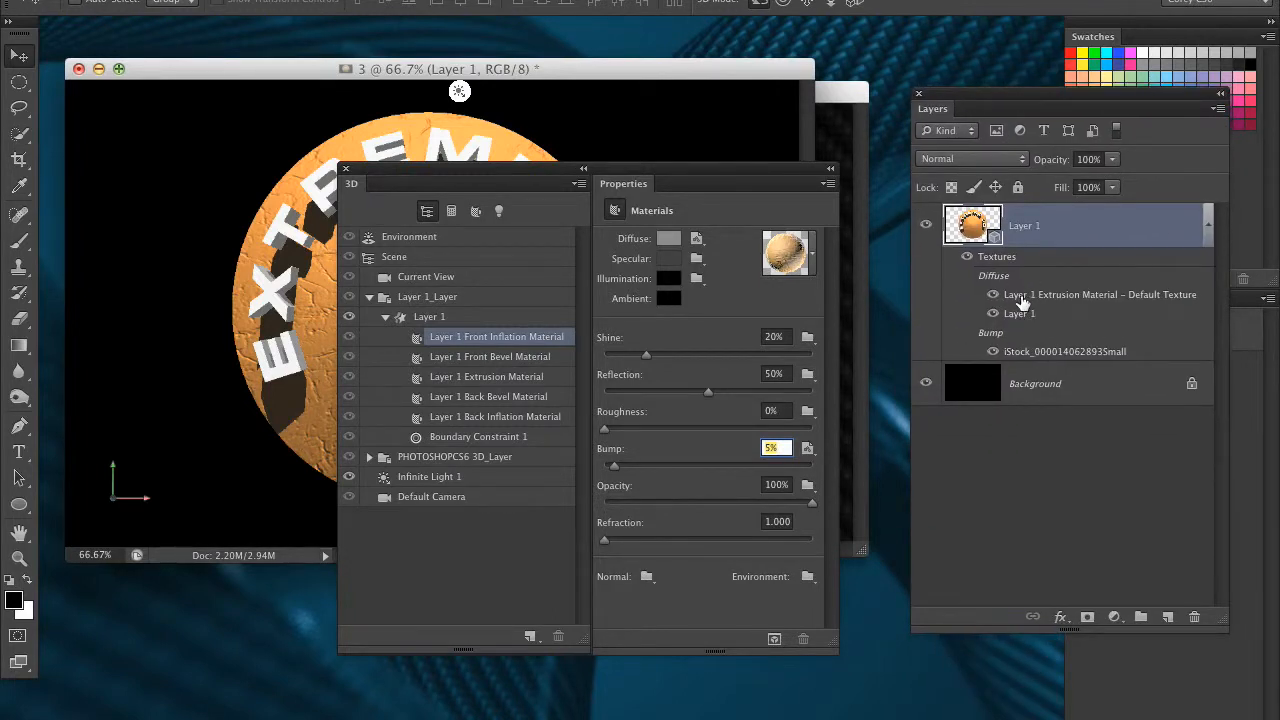
pyautogui.doubleClick(1028, 358)
pyautogui.moveTo(276, 70); pyautogui.dragTo(451, 75)
pyautogui.moveTo(491, 177); pyautogui.dragTo(728, 495)
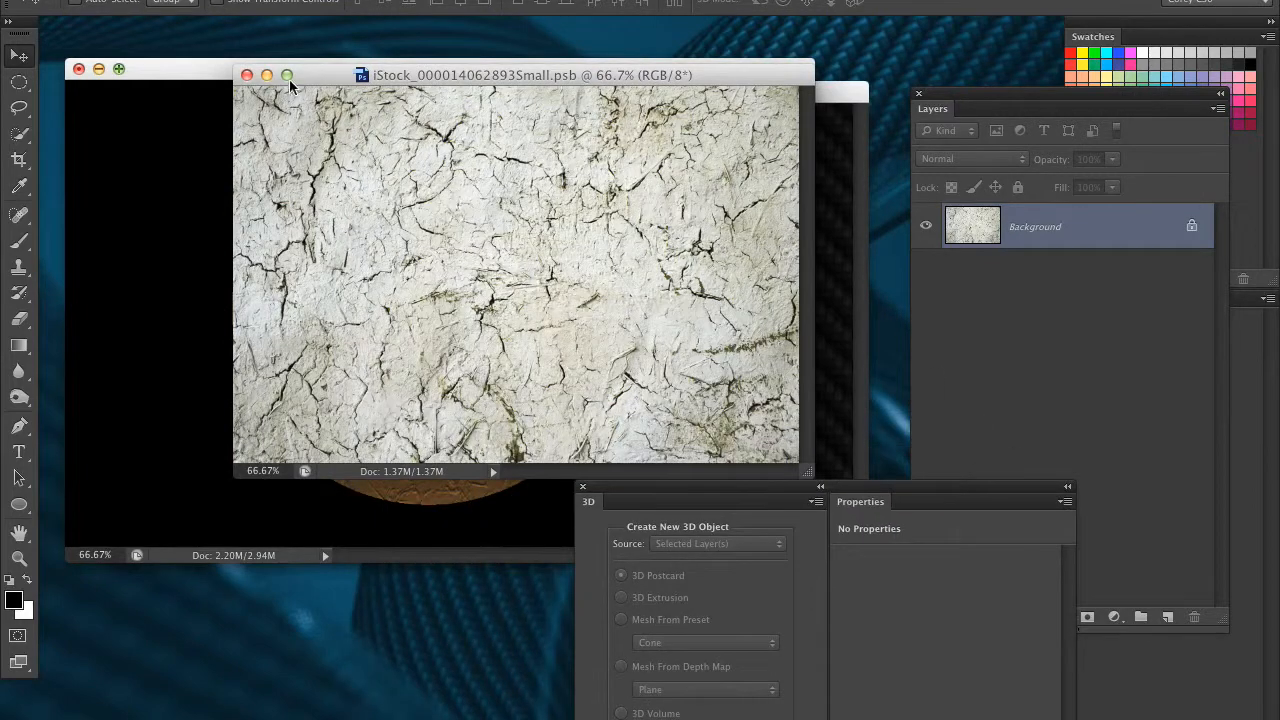
pyautogui.click(246, 75)
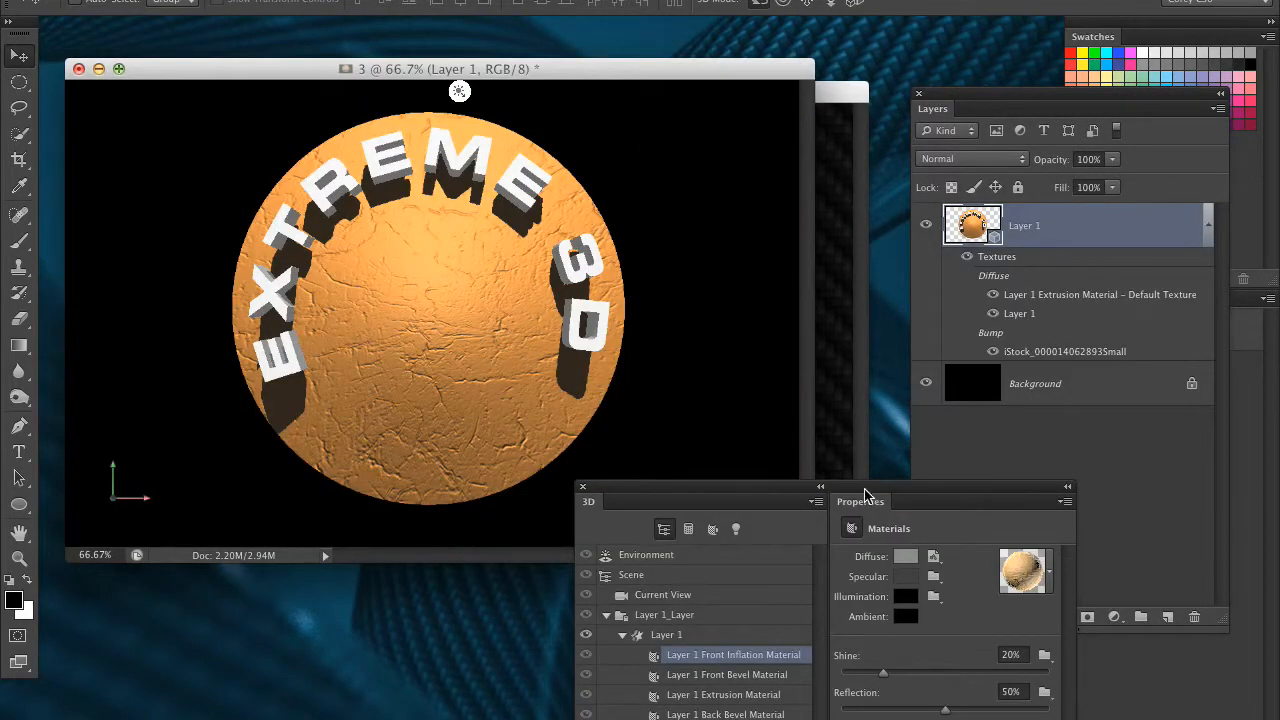
# Reposition the 3D and Properties panels beside the Layers panel so all the material settings and layer textures are in view
pyautogui.moveTo(899, 507); pyautogui.dragTo(787, 263)
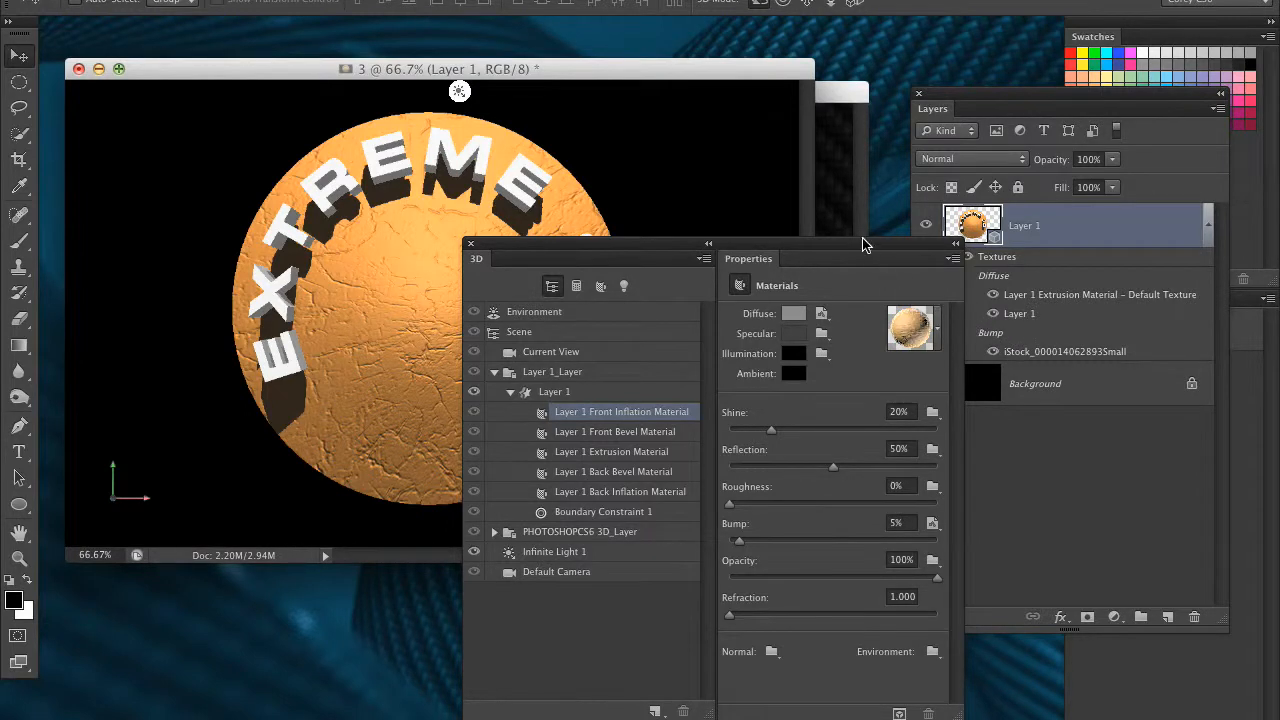
pyautogui.moveTo(865, 243); pyautogui.dragTo(810, 210)
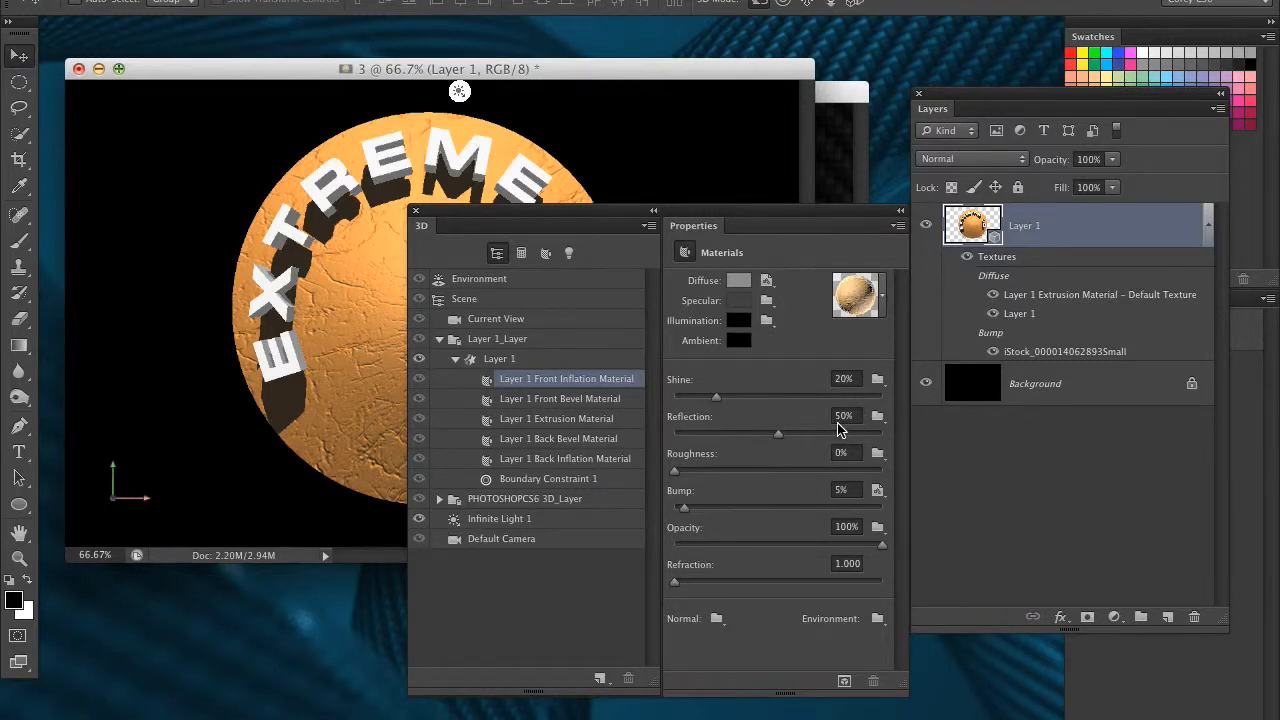
pyautogui.moveTo(781, 219); pyautogui.dragTo(761, 218)
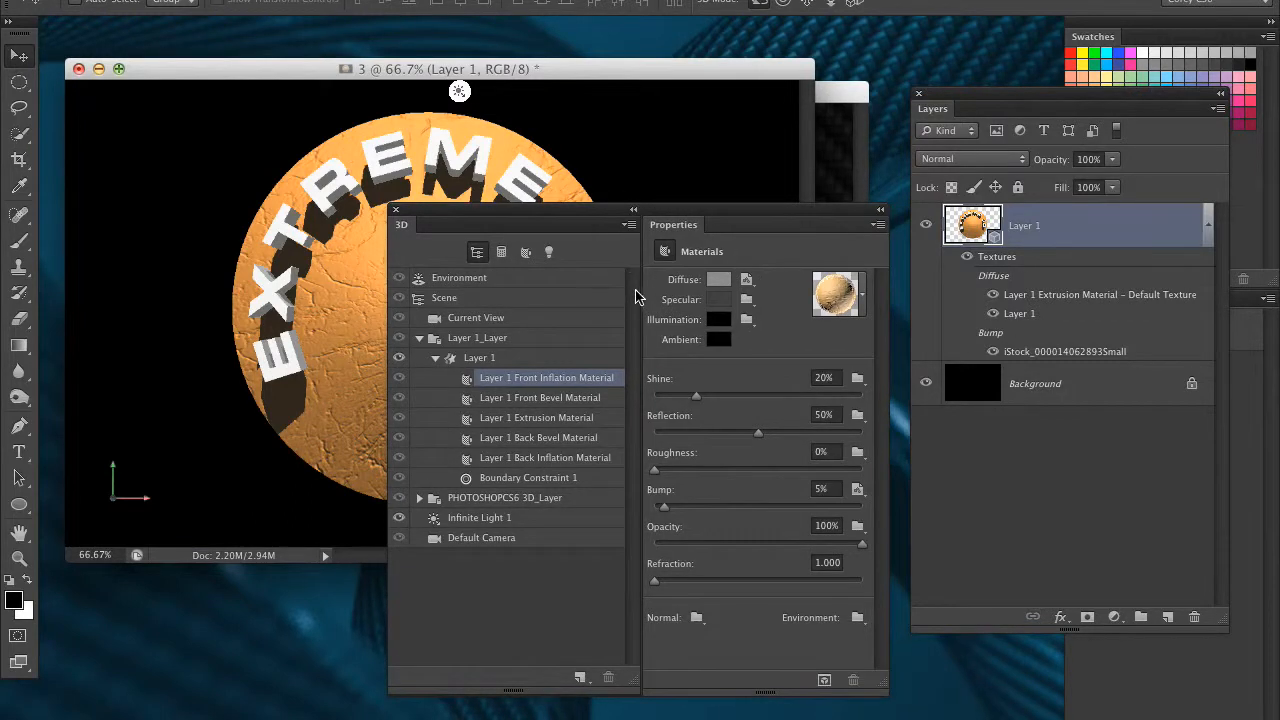